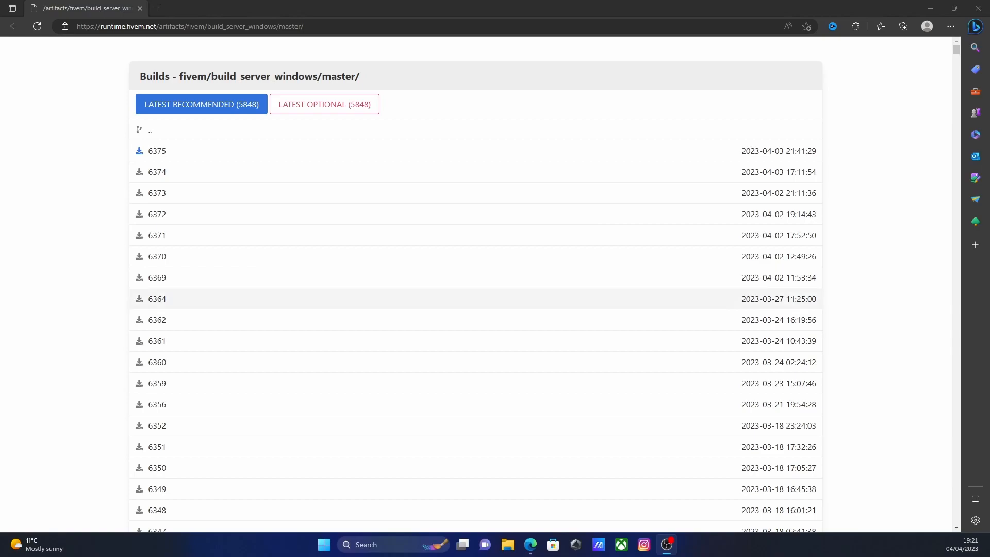
Step: Download Windows server build 6375 and open the downloaded server (3).7z archive to view its contents
left_click(158, 151)
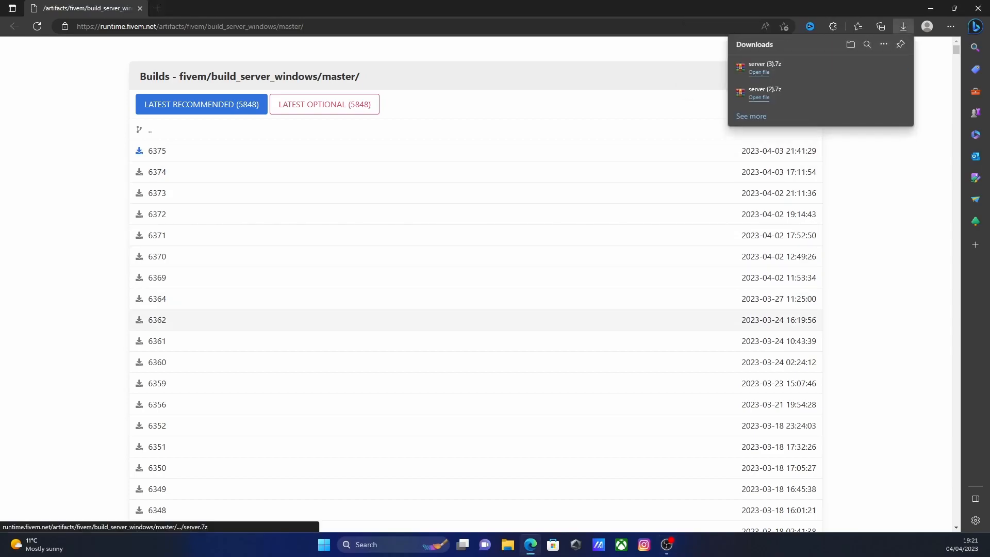
left_click(764, 67)
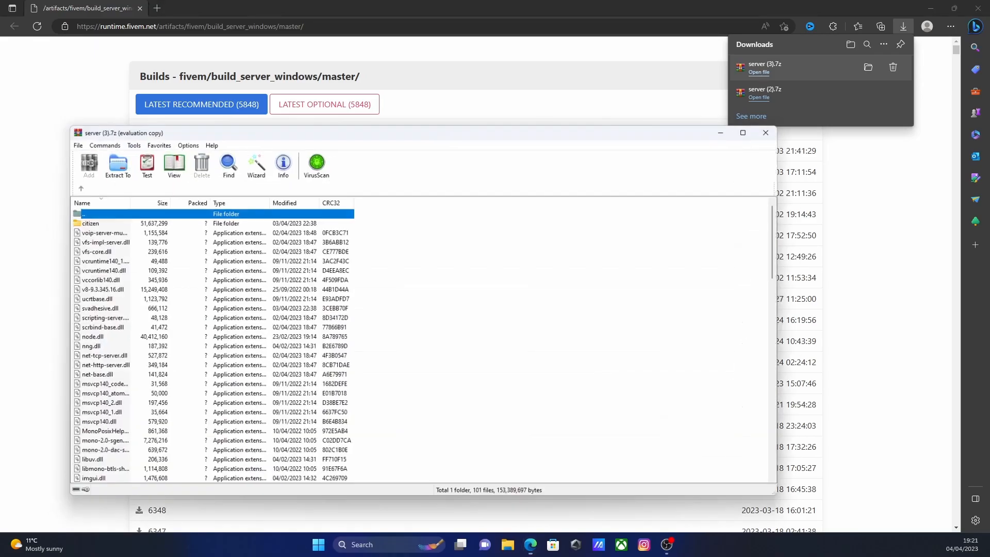
left_click_drag(194, 199, 678, 102)
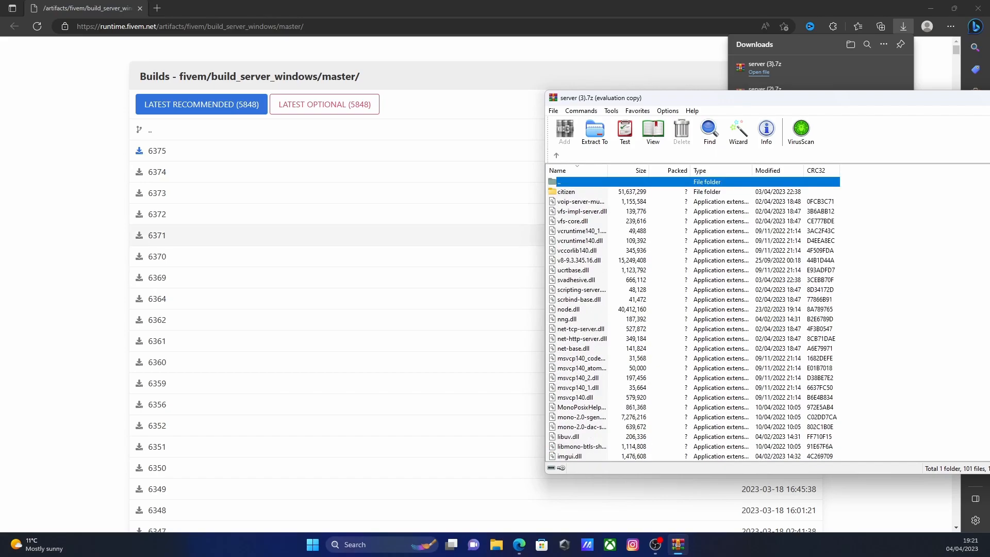
scroll(691, 320, "down", 4)
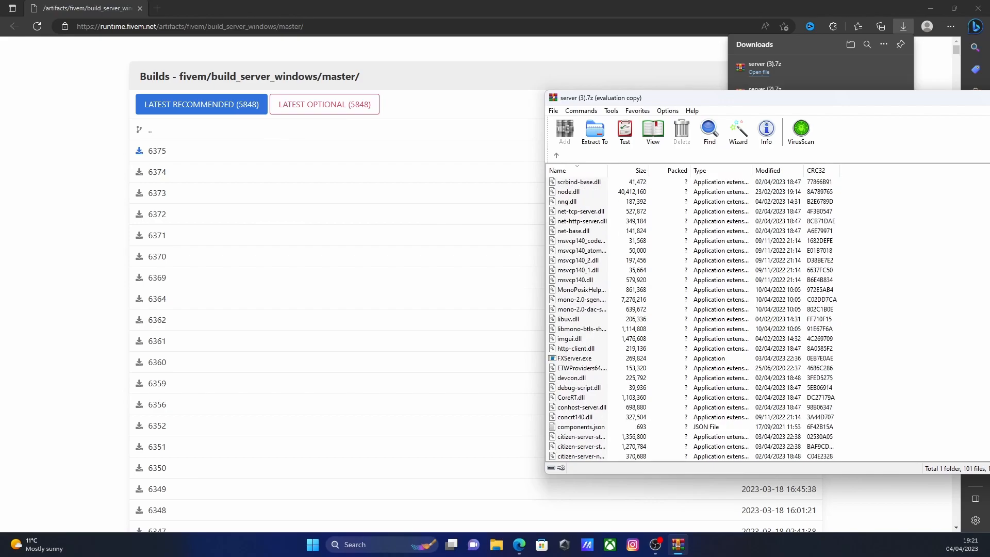
Step: Create a folder named "yt server" in Documents
left_click(931, 8)
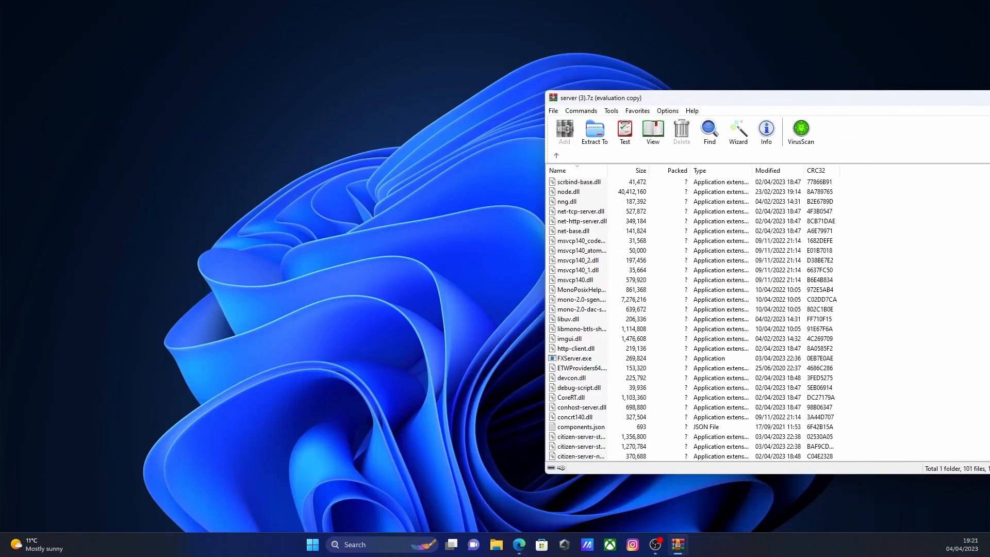
left_click(496, 544)
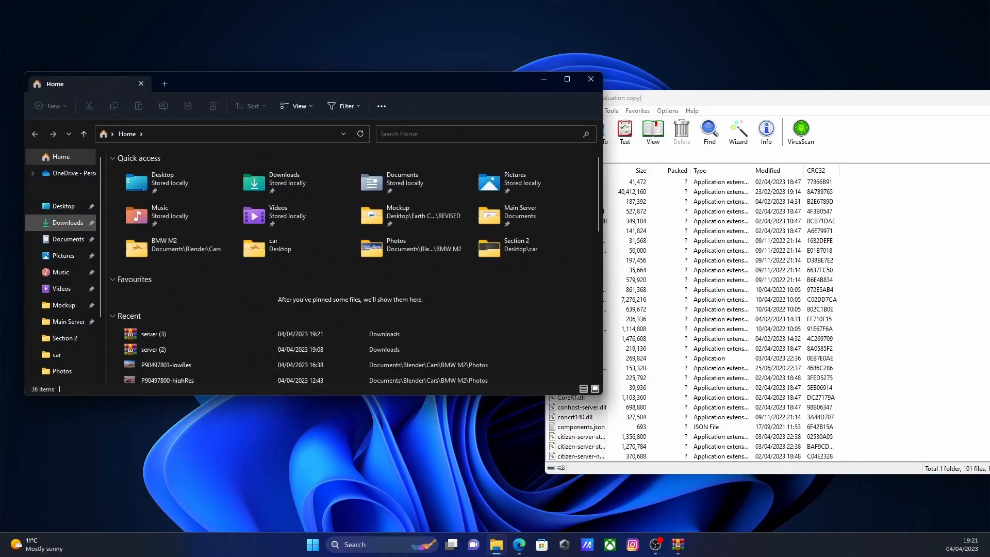
left_click(67, 239)
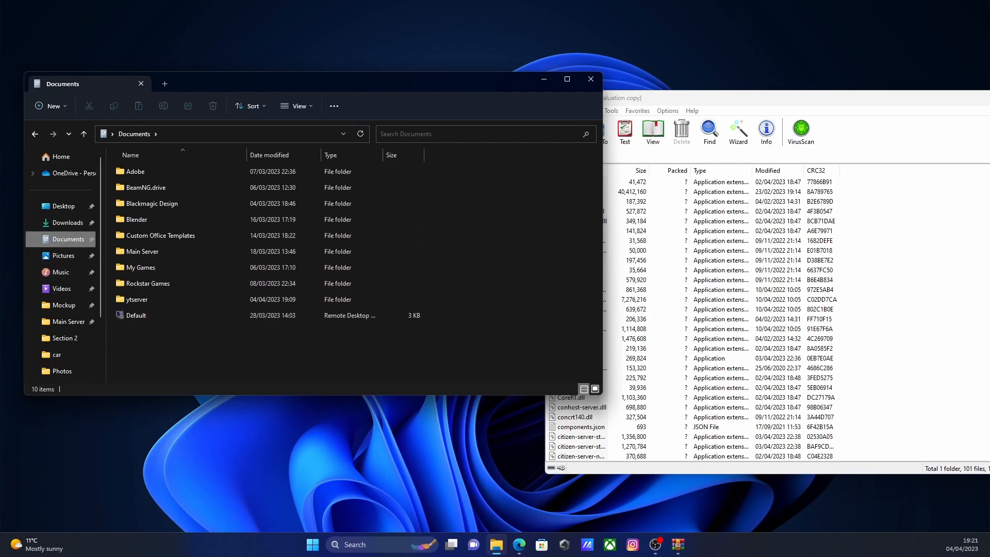
right_click(198, 232)
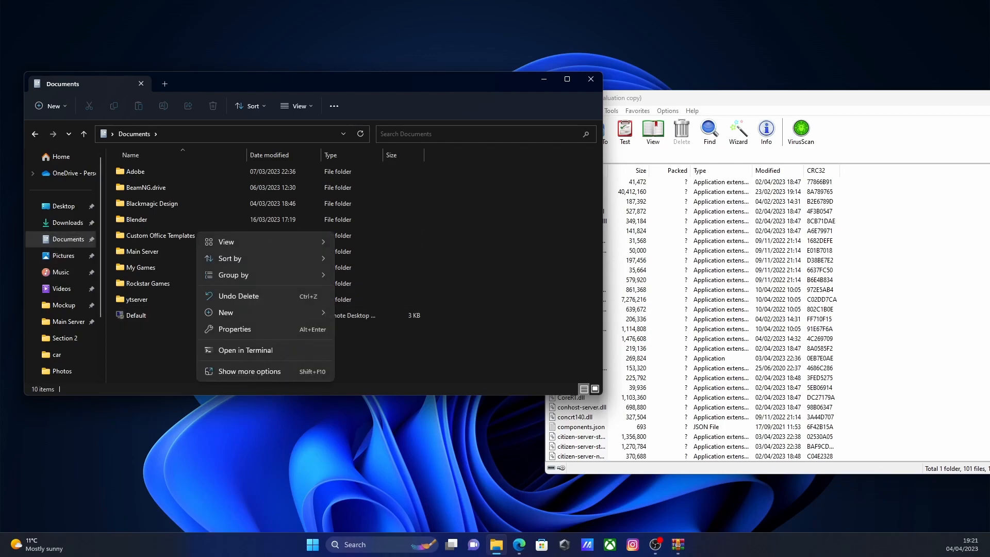
mouse_move(225, 313)
left_click(361, 313)
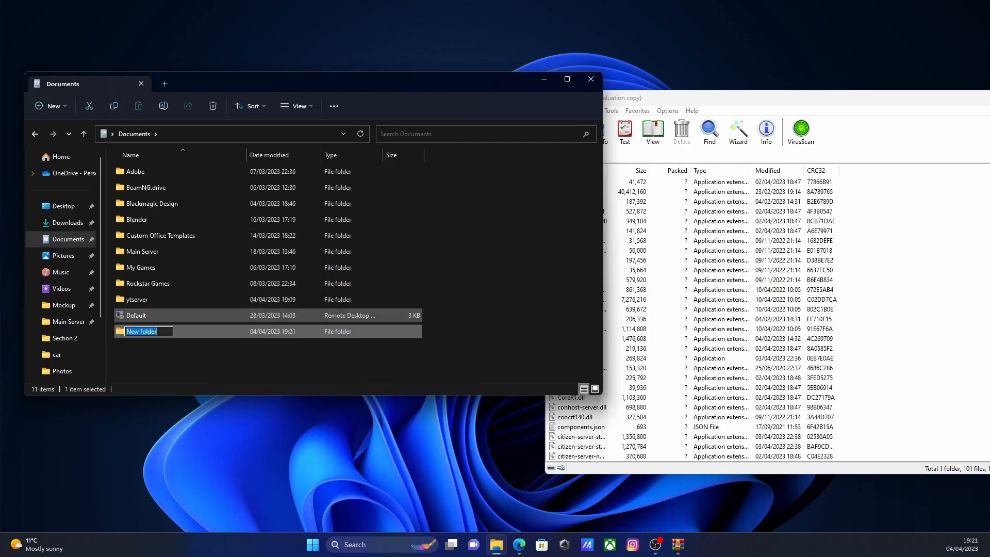
key("BackSpace")
type("yt server")
key("Return")
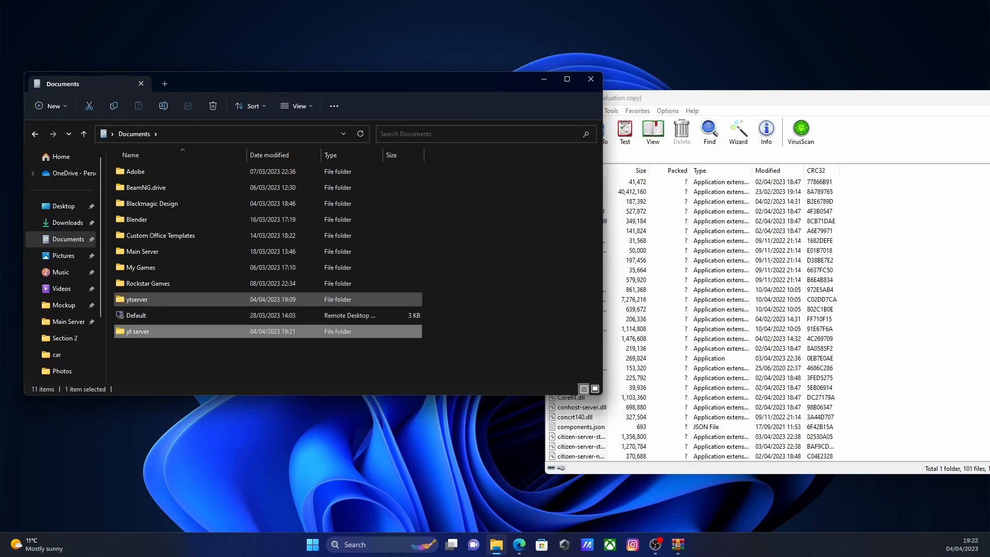
Step: Delete the old "ytserver" folder from Documents and open the new "yt server" folder
left_click(137, 300)
left_click(212, 106)
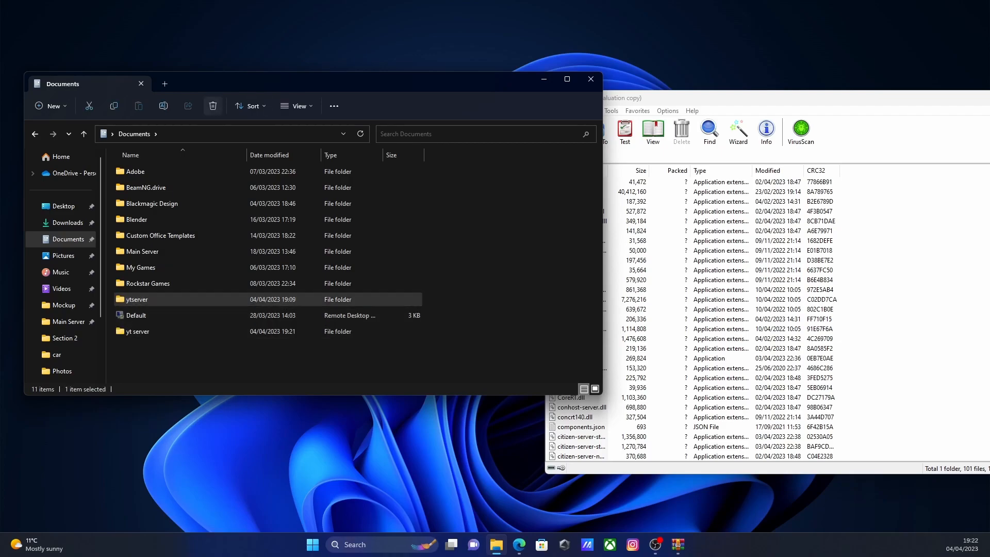
double_click(149, 300)
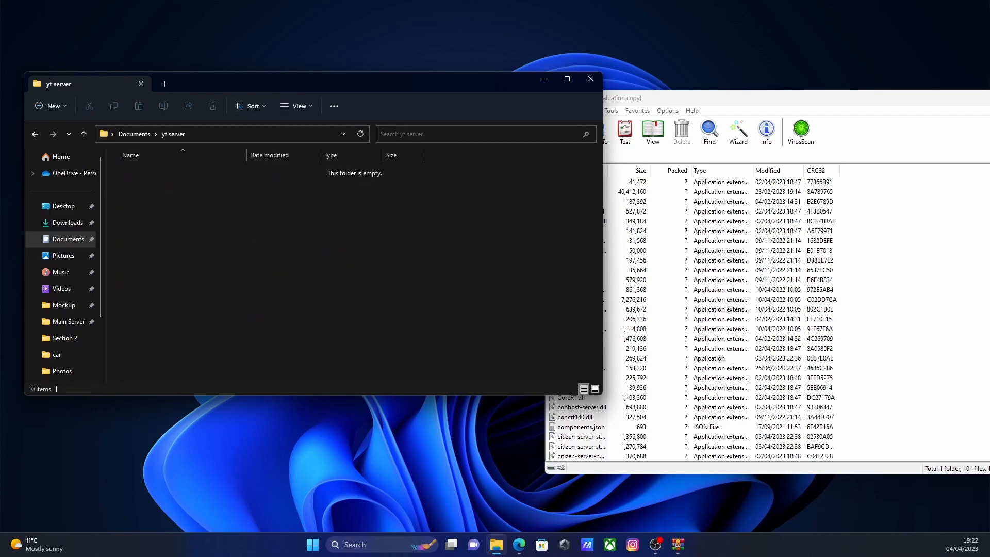
Step: Create a subfolder named "server" inside "yt server" and open it
right_click(238, 254)
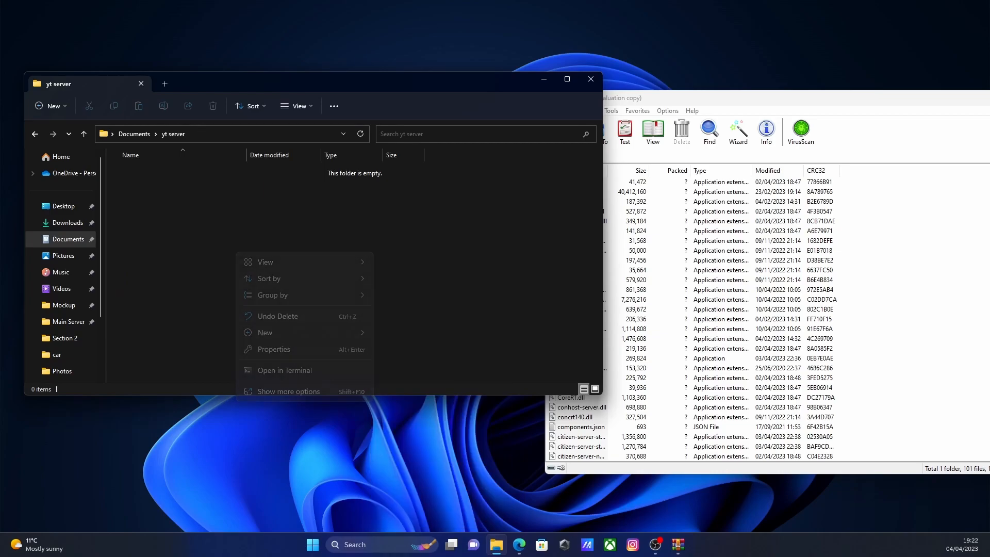
key("ctrl+shift+n")
type("server")
key("Return")
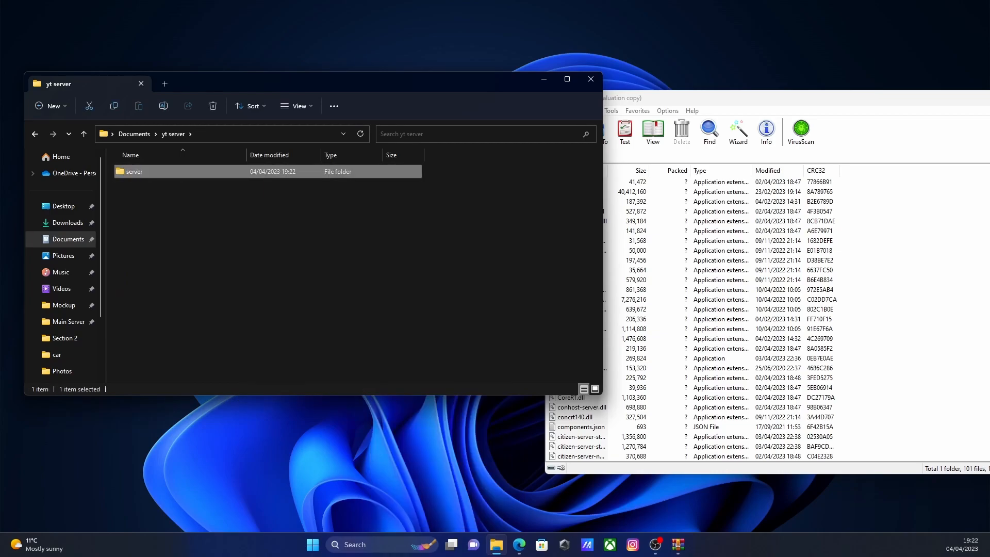
key("Return")
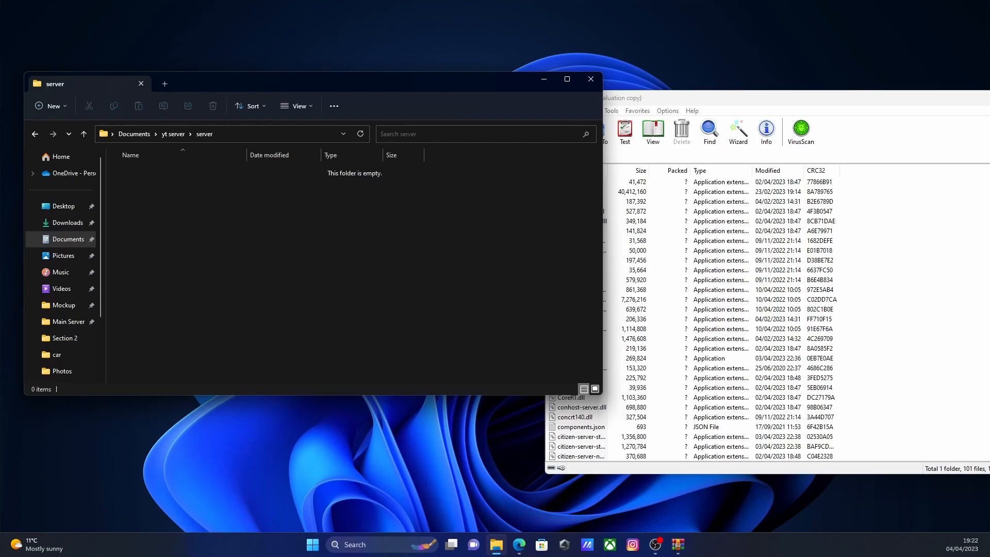
Step: Extract all files from the server (3).7z archive into the empty "server" folder
left_click(686, 270)
scroll(686, 270, "up", 4)
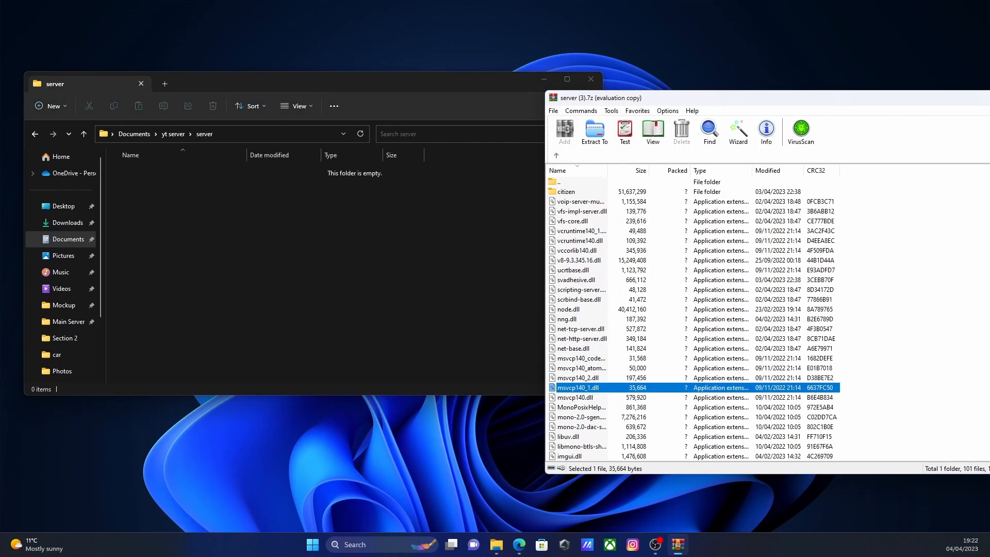
key("ctrl+a")
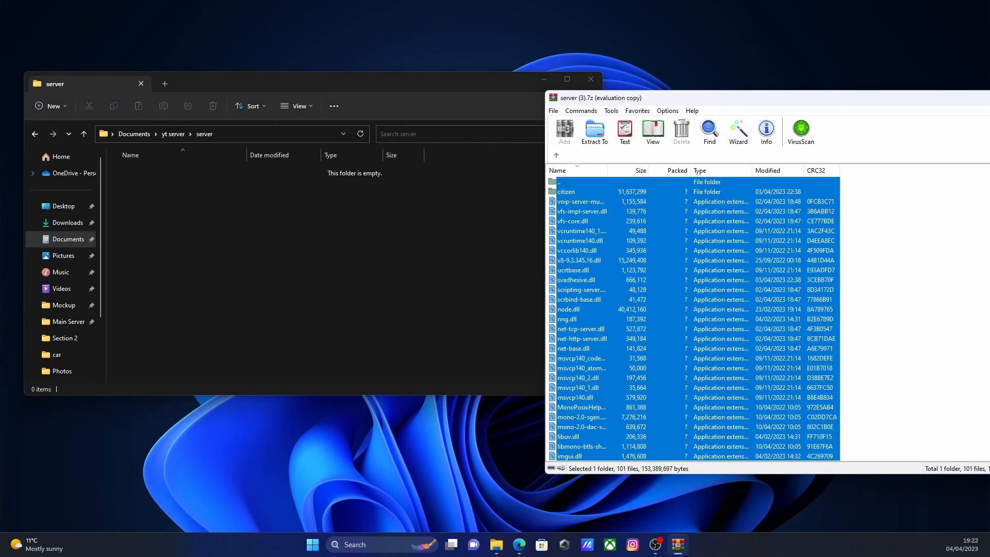
left_click_drag(686, 270, 330, 270)
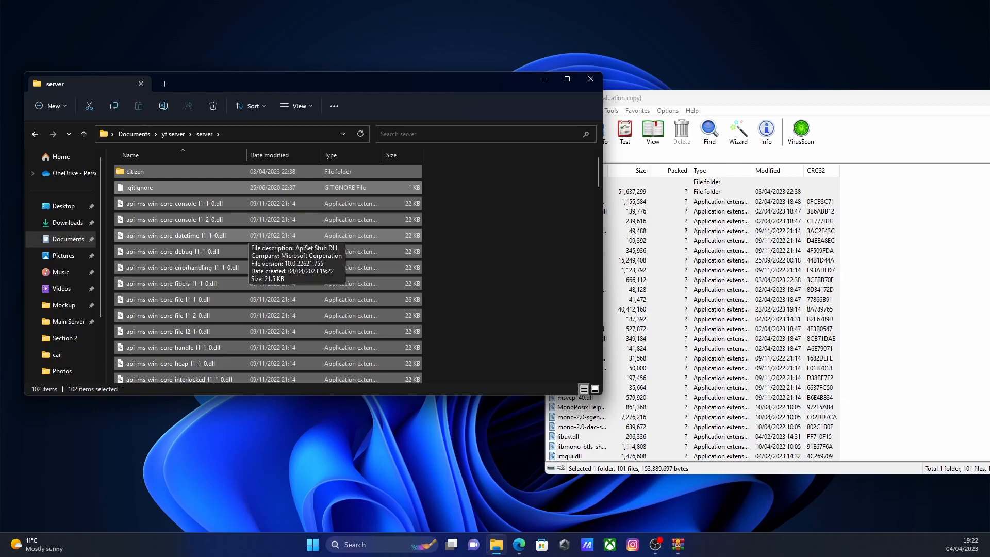
Step: Close the archive window and run the FXServer application from the "server" folder
scroll(248, 233, "down", 5)
left_click(247, 231)
scroll(248, 242, "down", 15)
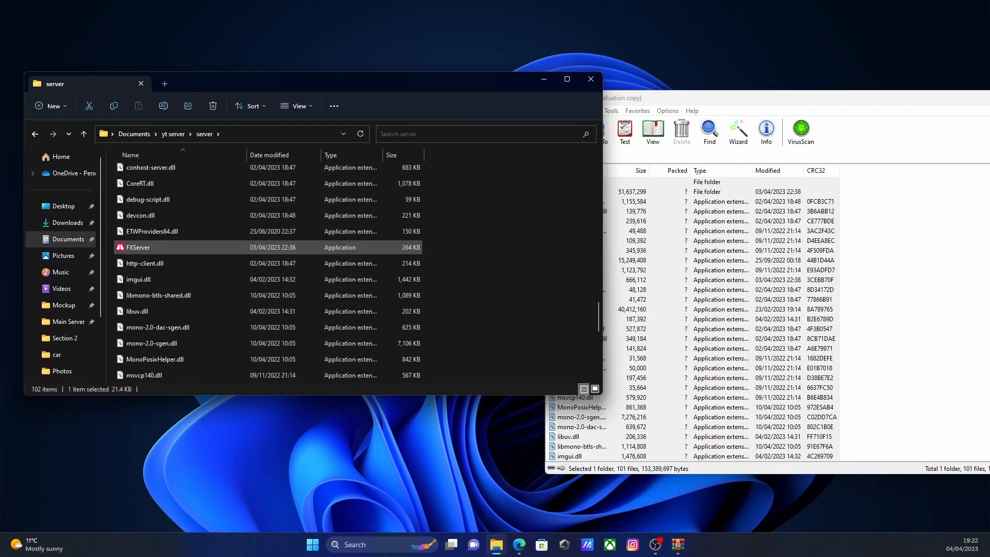
left_click_drag(692, 98, 348, 133)
left_click(925, 133)
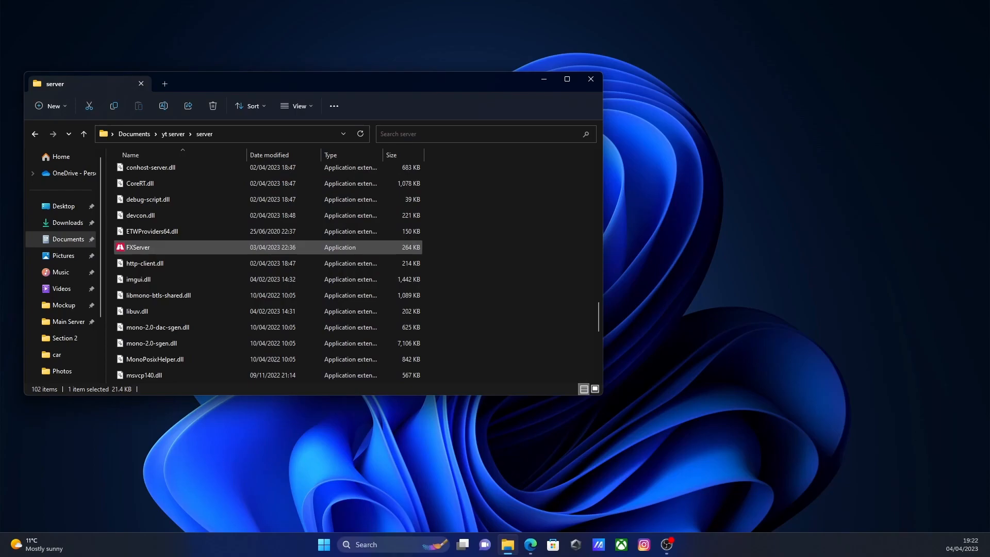
double_click(155, 247)
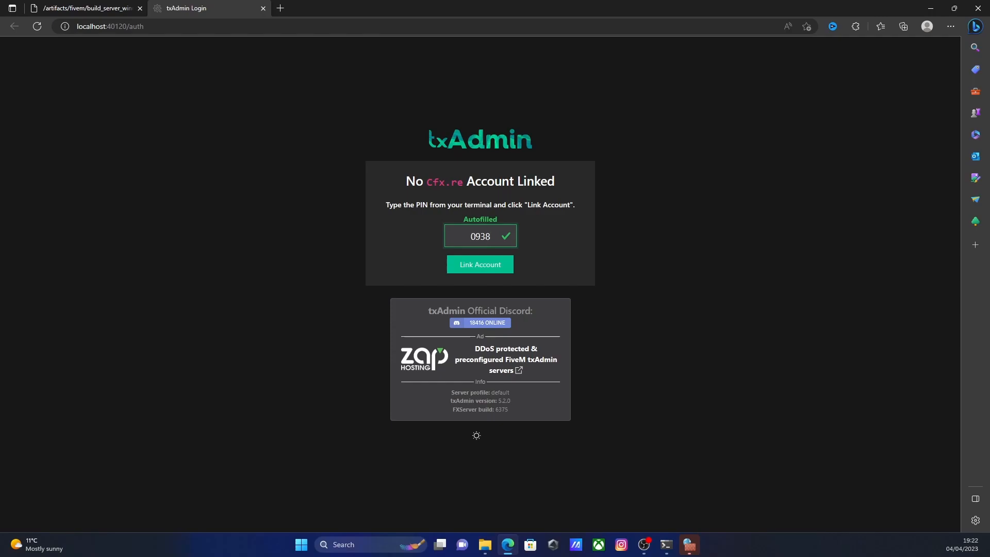
Step: Link the Cfx.re account using the autofilled PIN and authorize txAdmin to access it
key("Return")
key("Tab")
key("Return")
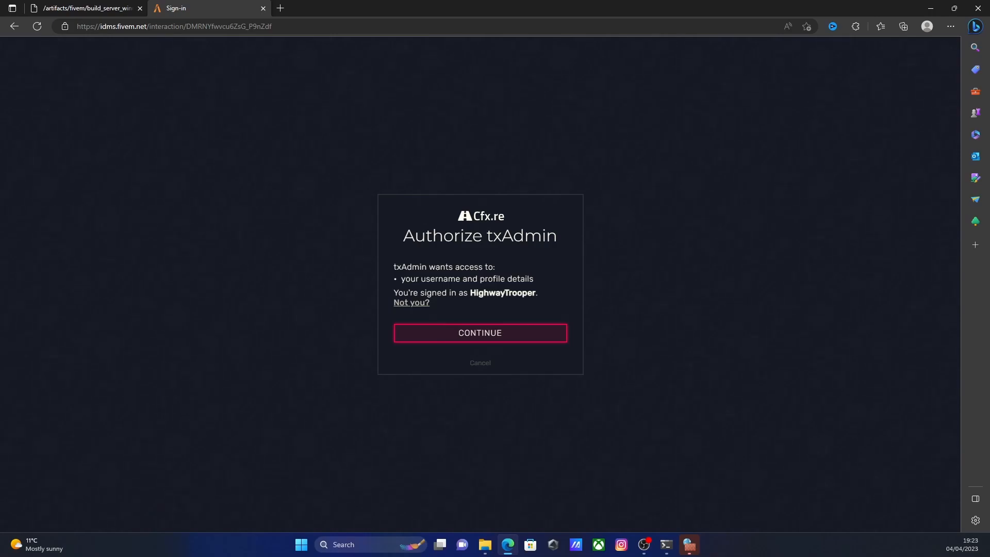
key("Return")
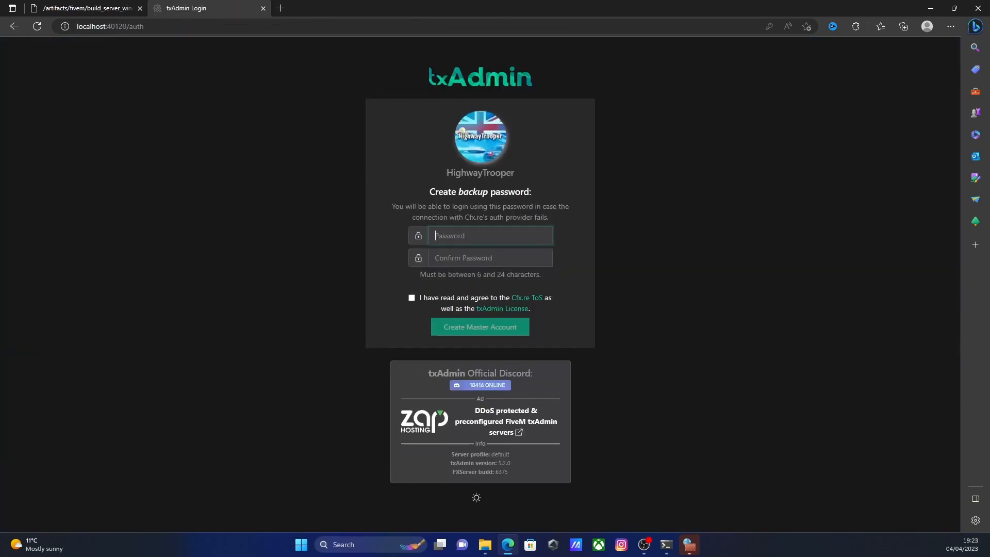
Step: Enter and confirm a backup password, agree to the Cfx.re ToS and txAdmin License, and create the master account
key("Return")
type("aaaaaaaaa")
left_click(485, 258)
type("aaaa")
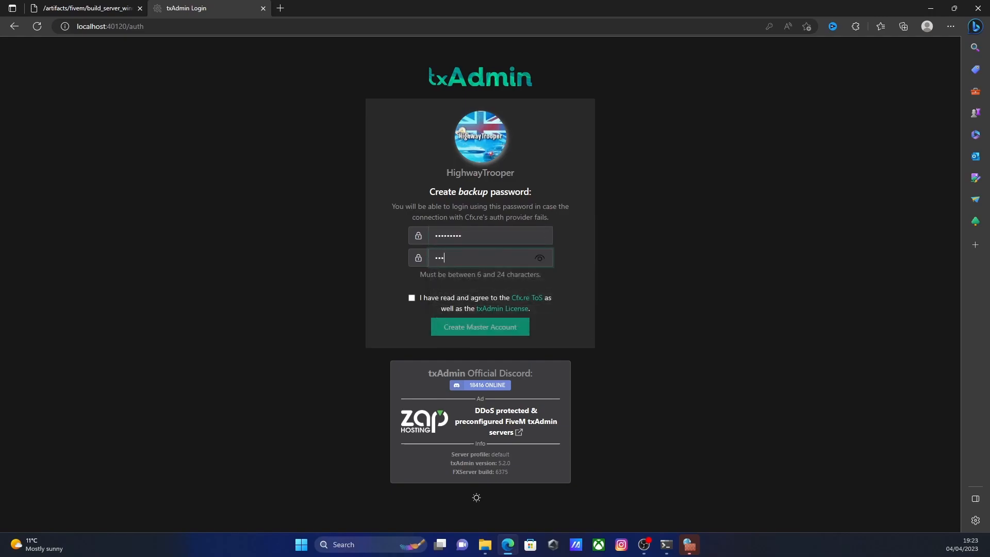
type("aaaaa")
left_click(412, 298)
key("Return")
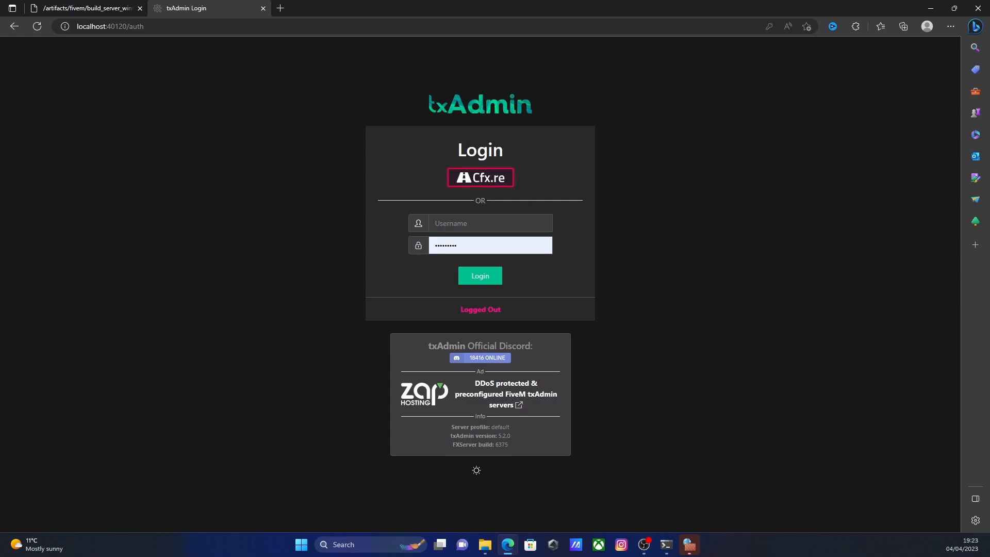
Step: Log in to txAdmin through Cfx.re and begin configuring the default server profile
left_click(480, 177)
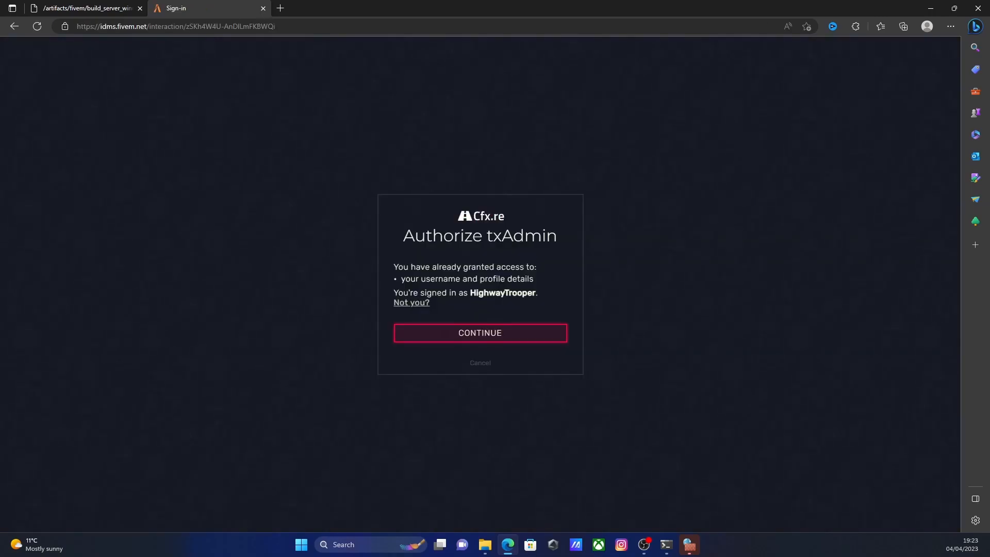
key("Return")
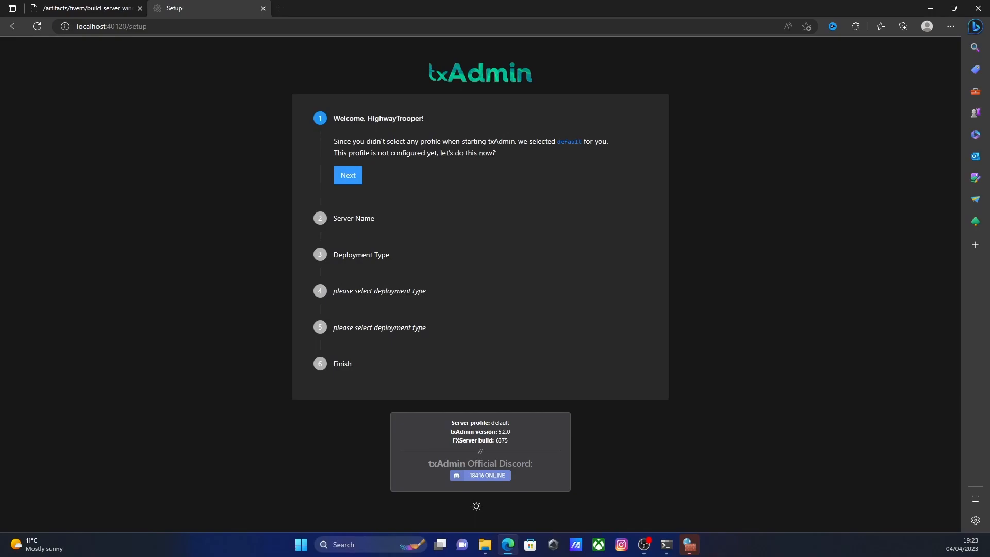
key("Return")
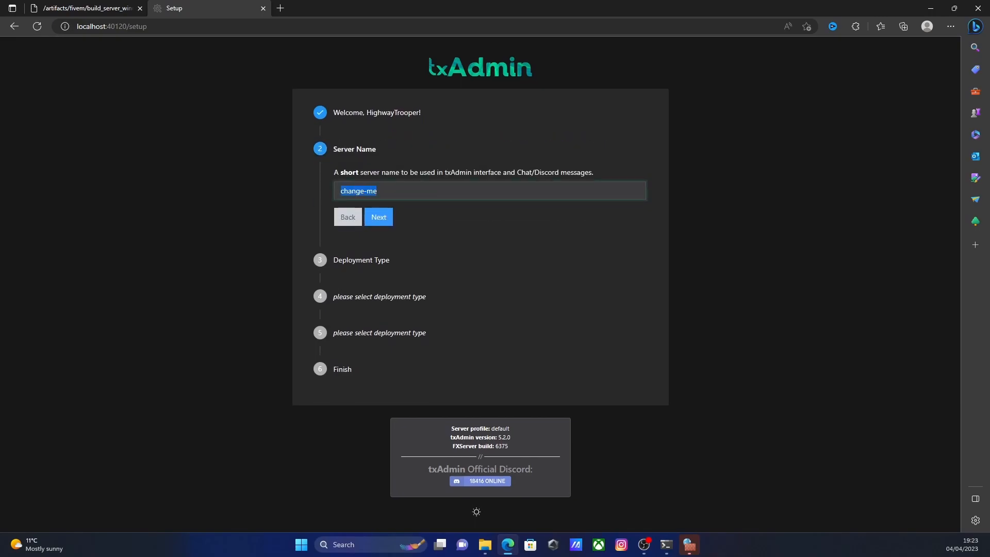
Step: Set the server name to "Ytserver" and continue to the deployment type
key("BackSpace")
type("Ytserver")
key("Tab")
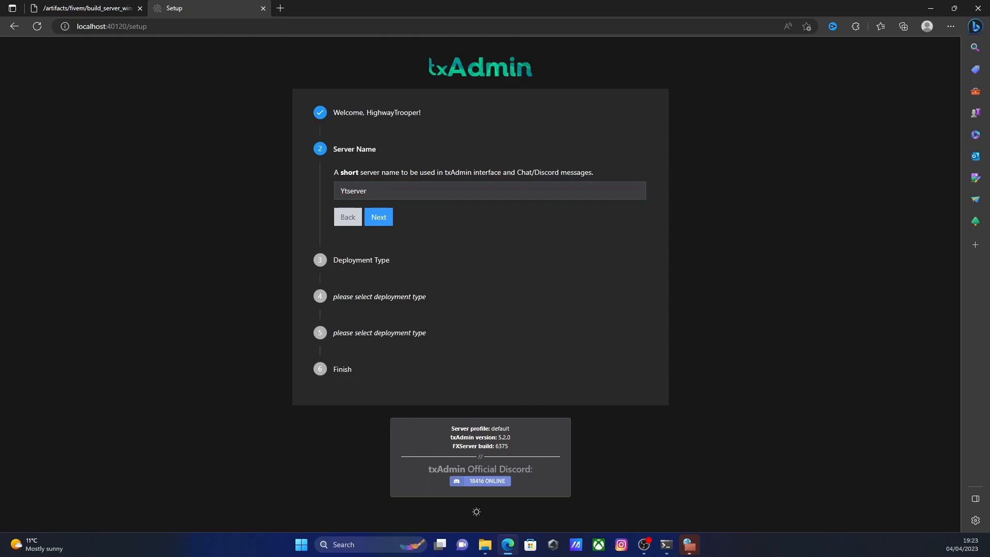
key("Tab")
key("Return")
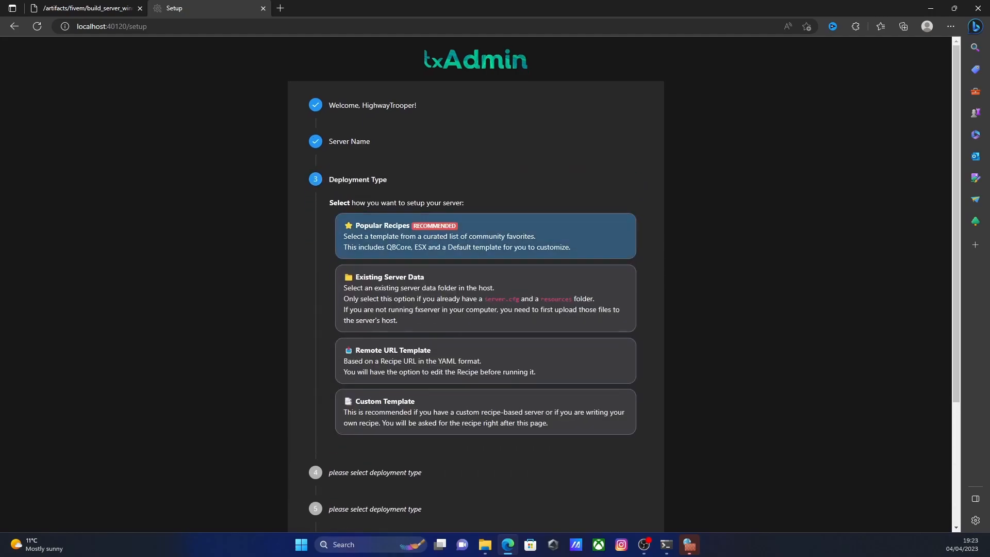
Step: Choose Popular Recipes as the deployment type and CFX Default as the server template
scroll(485, 284, "down", 3)
scroll(485, 284, "up", 3)
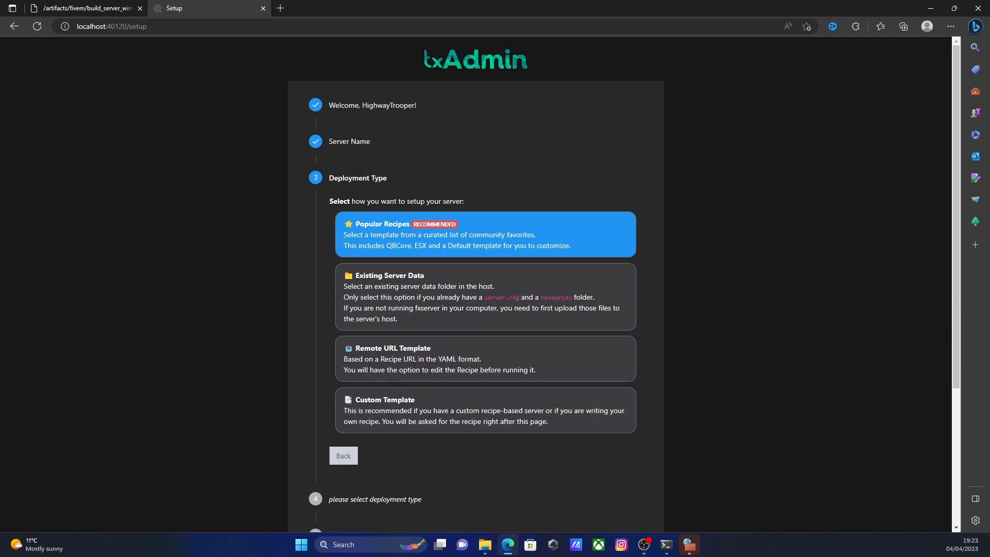
key("Return")
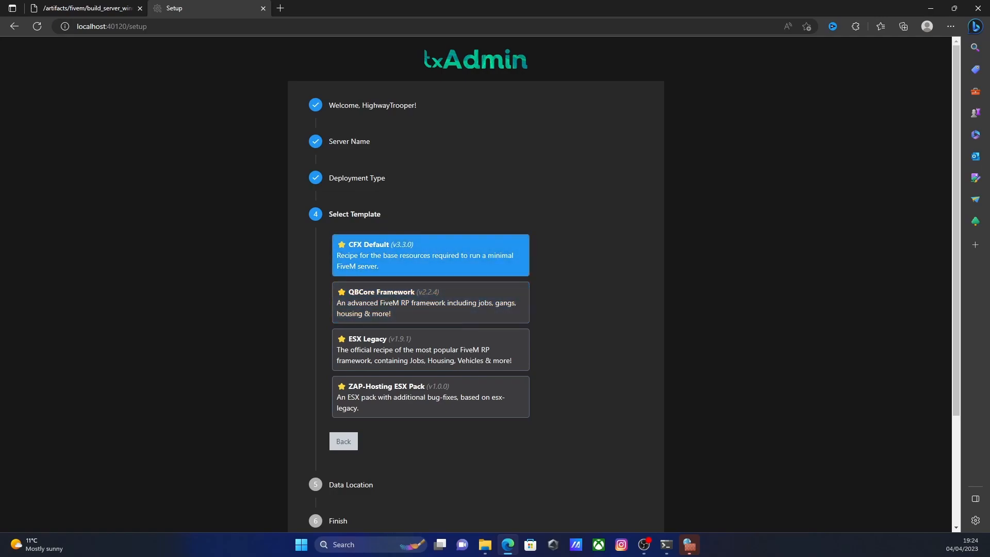
left_click(430, 255)
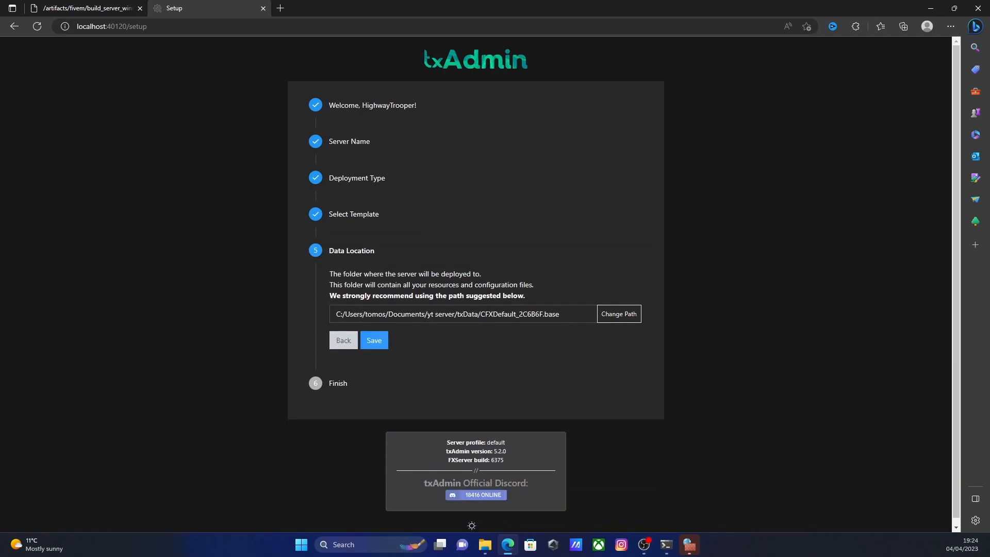
Step: Save the suggested data location and continue to the Recipe Deployer
left_click(375, 341)
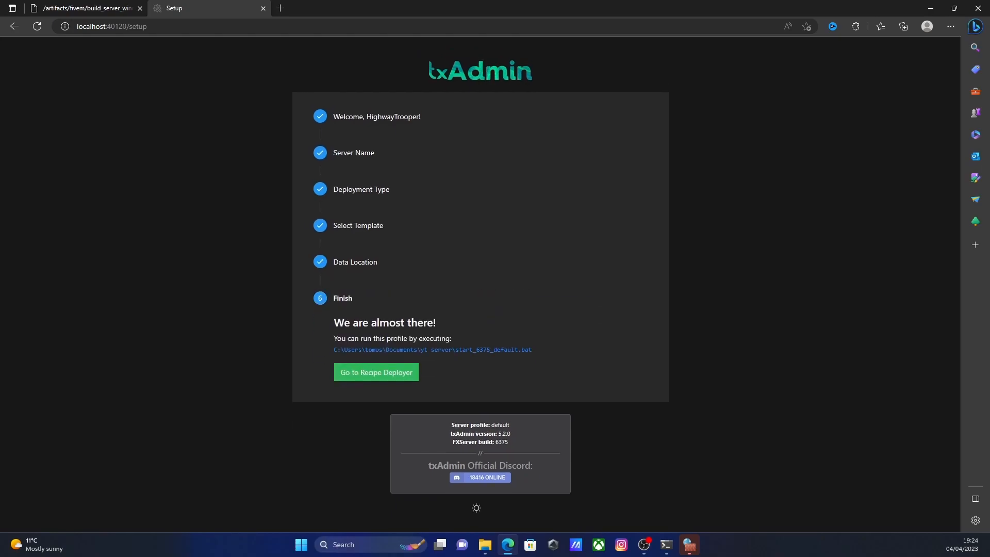
left_click(376, 372)
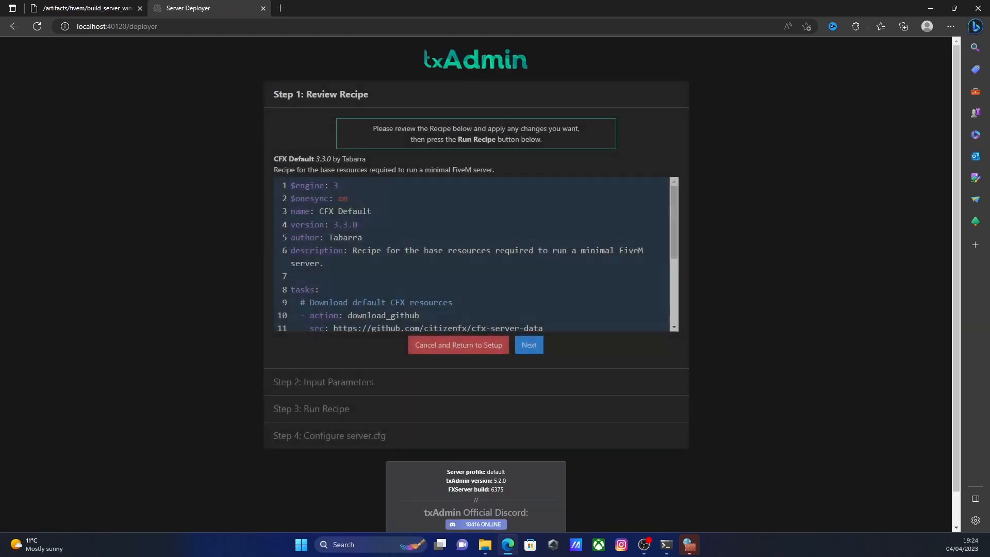
Step: Review the CFX Default recipe and continue to the input parameters
scroll(475, 254, "down", 3)
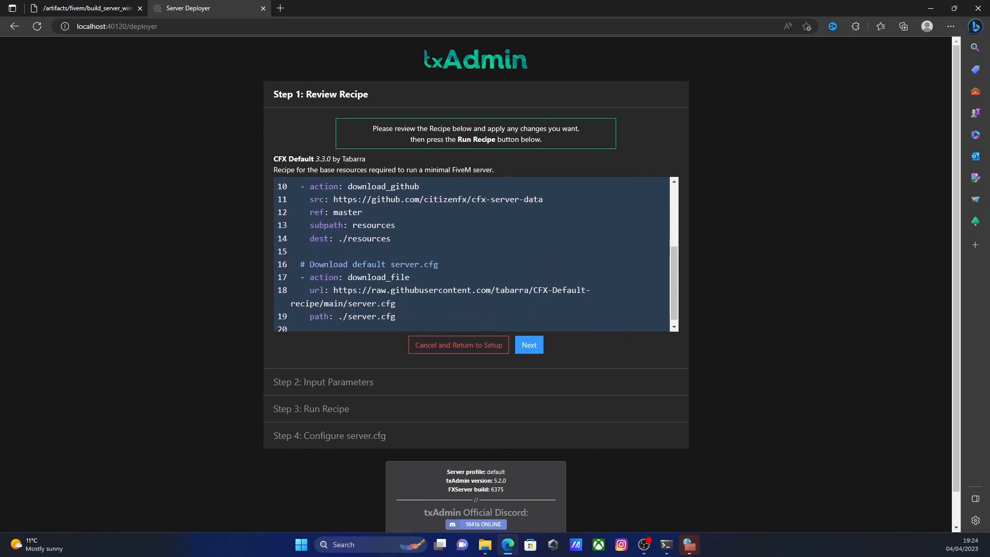
scroll(476, 255, "up", 2)
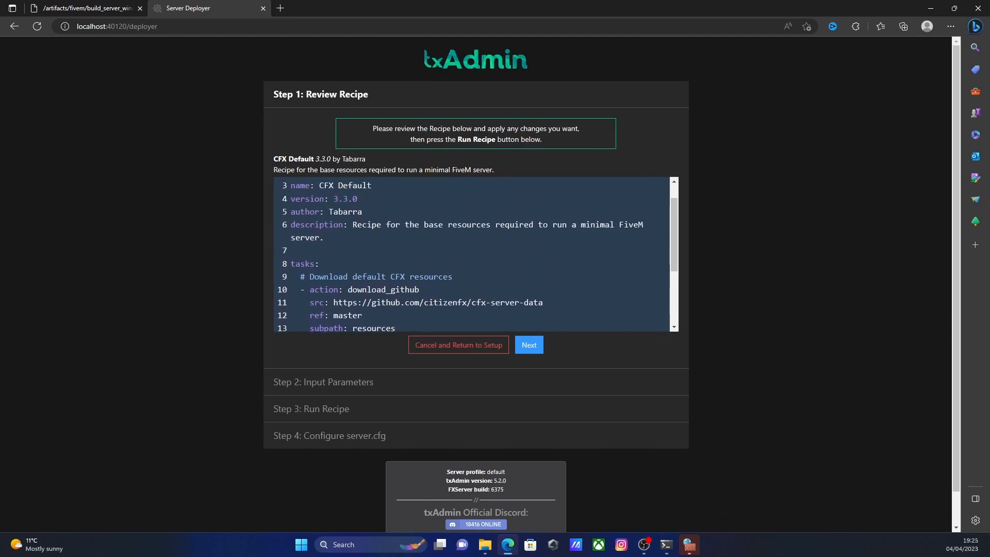
left_click(530, 345)
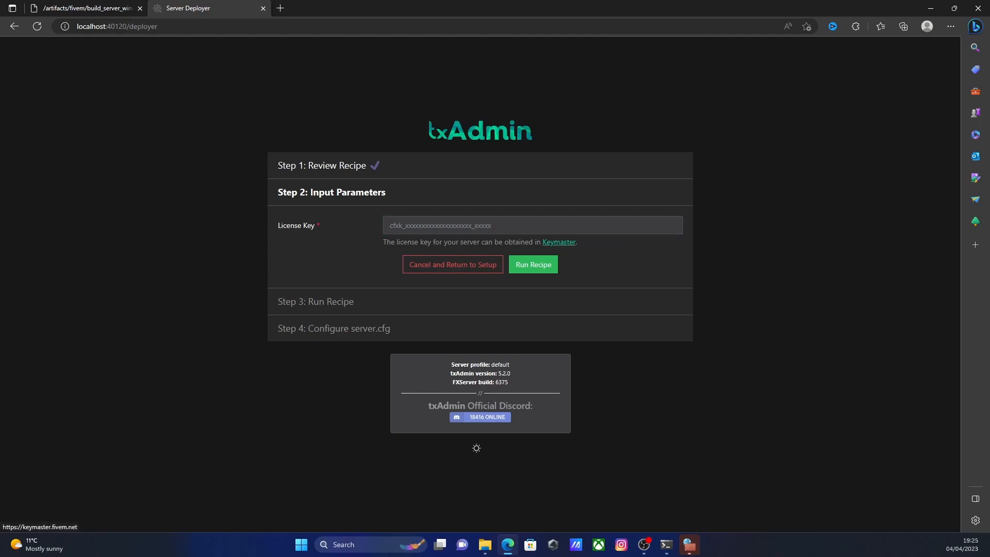
Step: Sign in to Cfx.re Keymaster from the license key link and trash the active server "yttest"
left_click(561, 242)
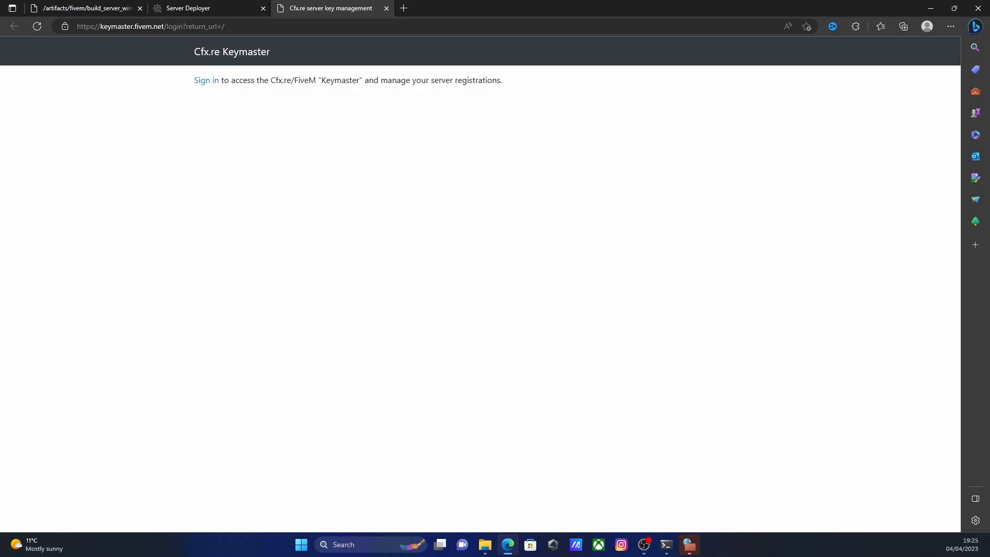
left_click(206, 80)
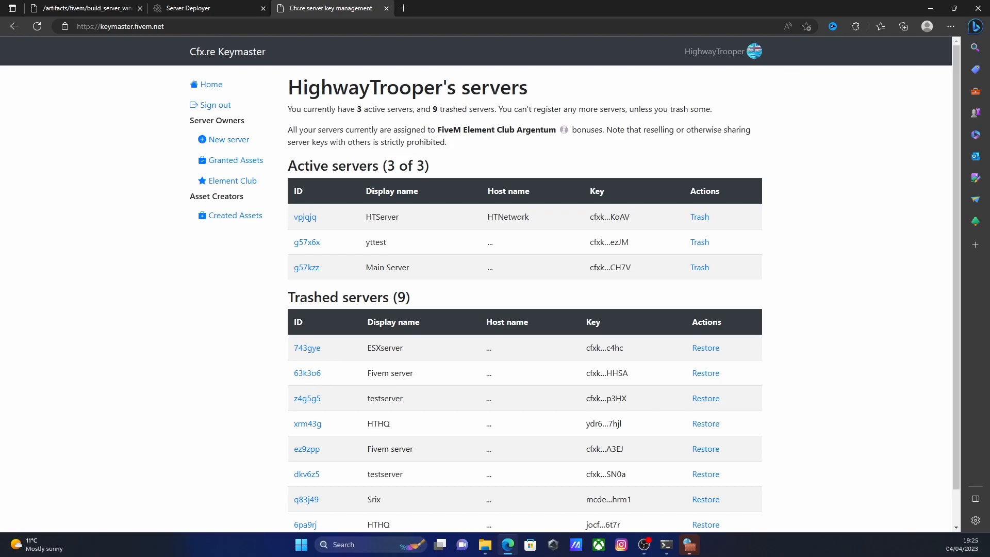
scroll(496, 284, "down", 1)
scroll(495, 283, "up", 1)
left_click(700, 242)
scroll(700, 242, "down", 1)
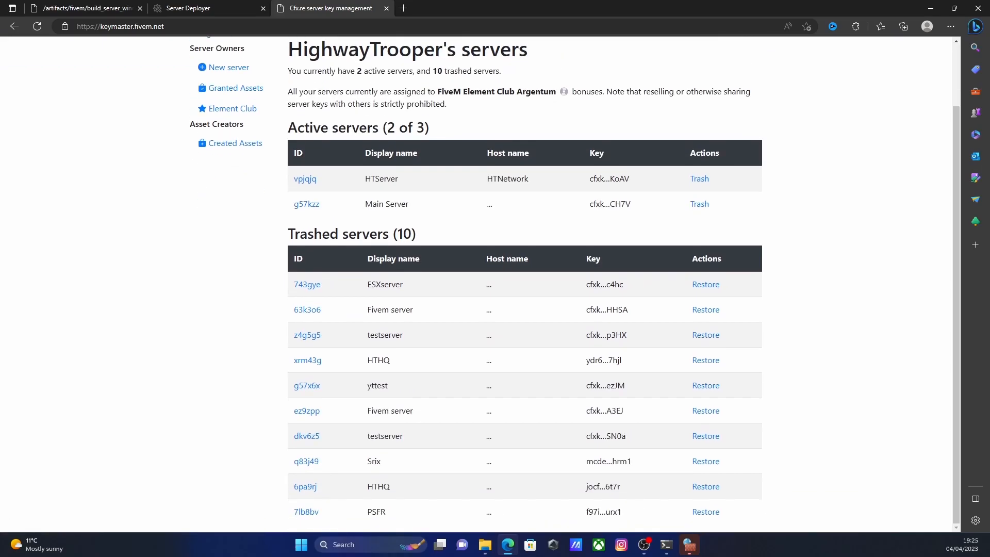
scroll(495, 283, "up", 1)
scroll(496, 284, "down", 1)
scroll(495, 283, "up", 1)
Step: Start a new server registration with the display name "yt server" and the public IP address as its initial IP
left_click(202, 139)
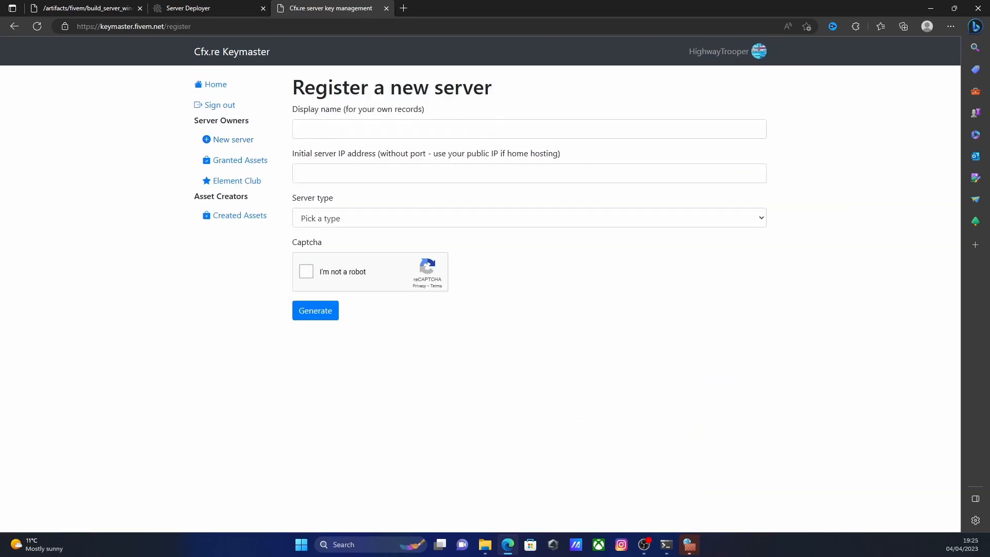
left_click(320, 129)
type("yt s")
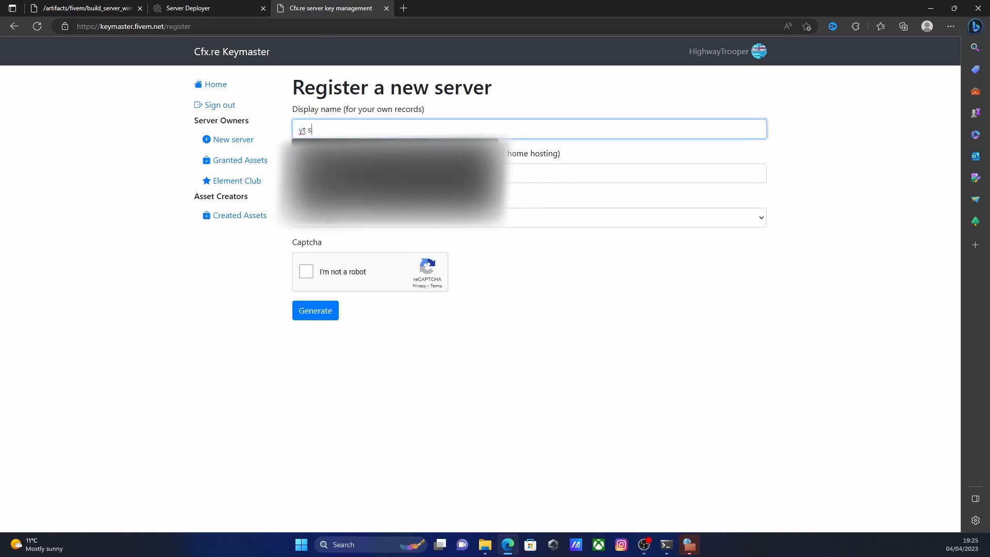
type("erver")
left_click(392, 197)
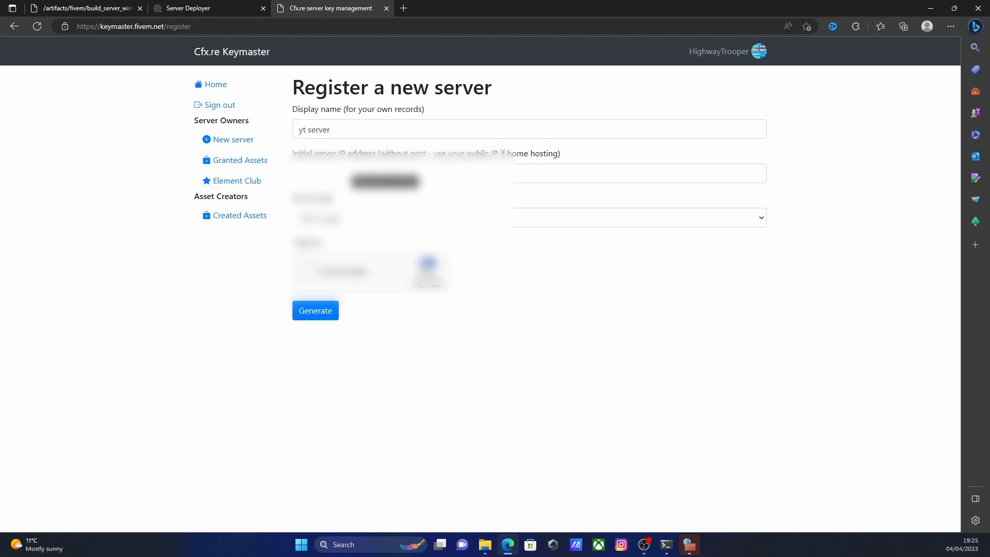
left_click(350, 173)
left_click(345, 216)
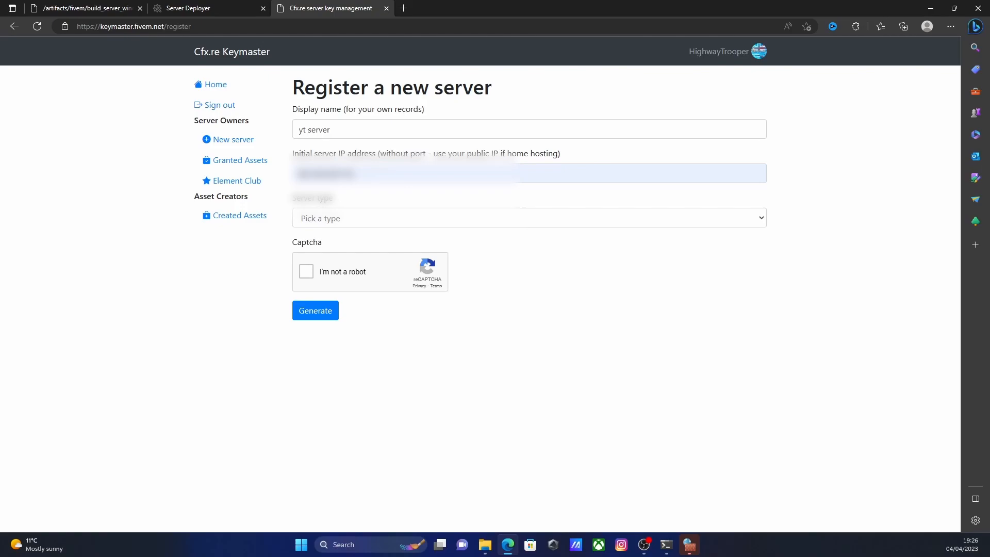
Step: Set the server type to Other/Home hosted with provider "na", and generate the server key after the captcha
left_click(530, 218)
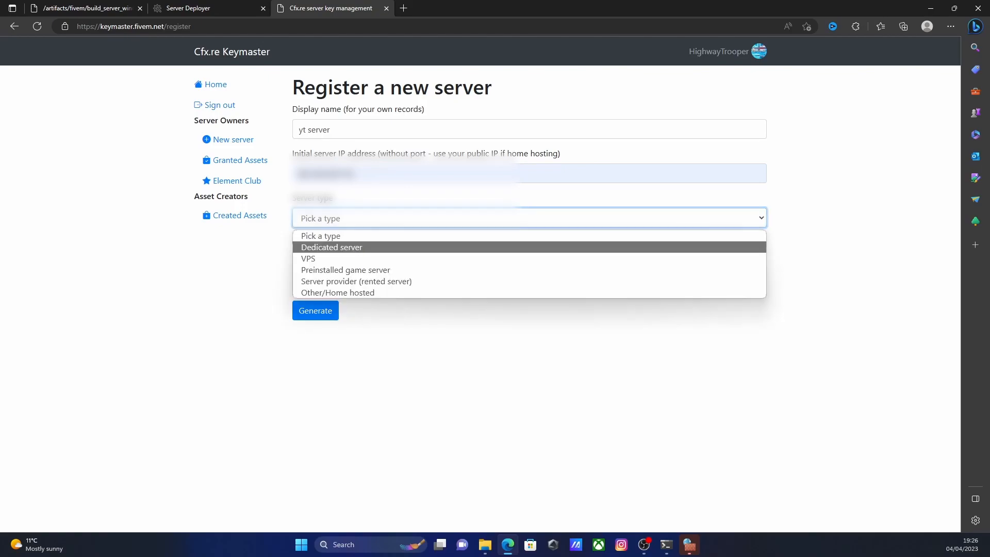
left_click(338, 293)
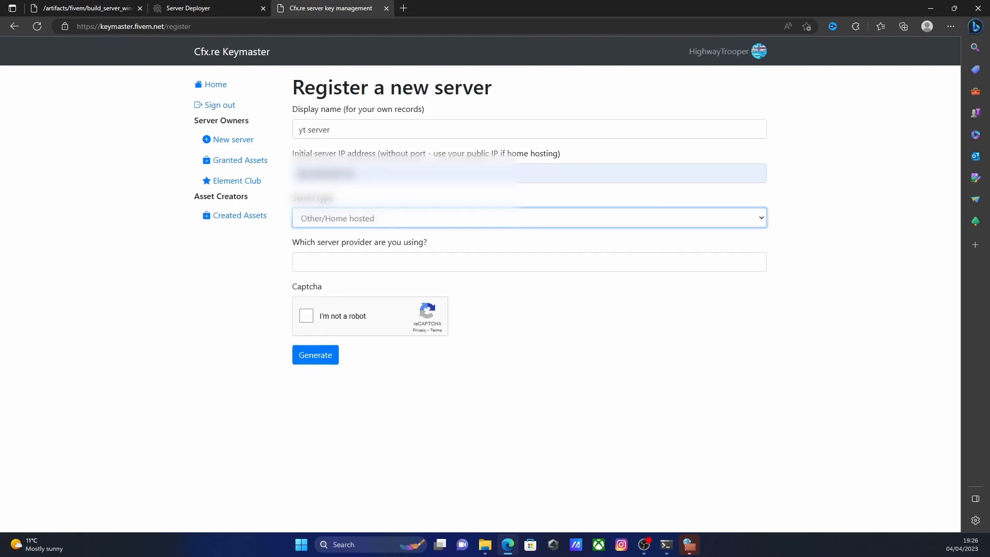
left_click(345, 262)
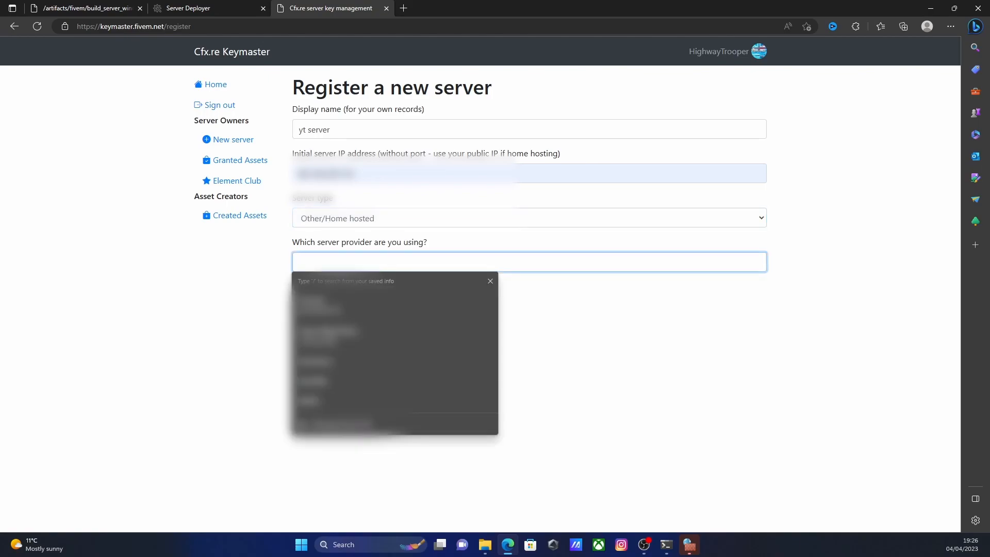
type("na")
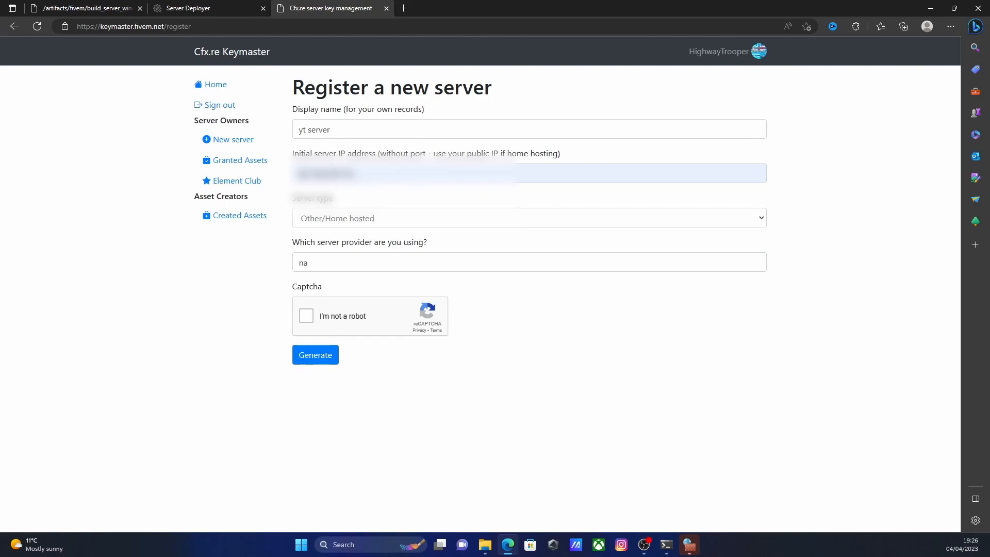
left_click(306, 316)
left_click(315, 355)
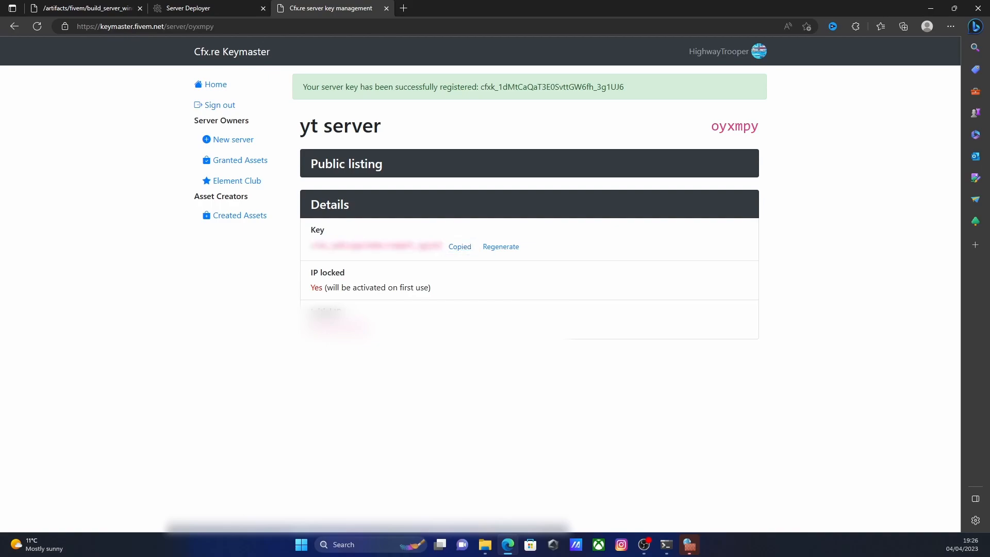
Step: Paste the generated server key as the License Key in the txAdmin deployer and run the recipe
key("ctrl+shift+Tab")
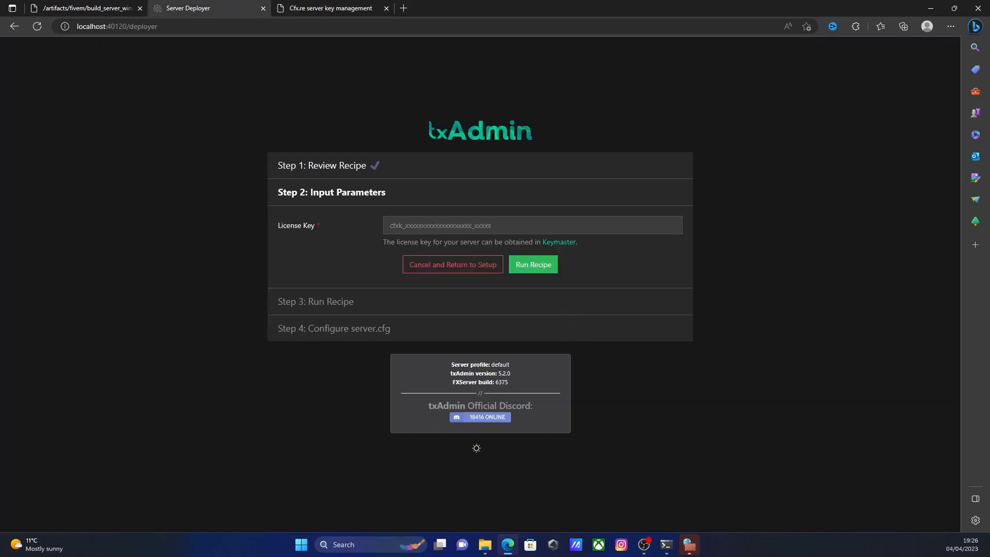
left_click(516, 225)
key("ctrl+v")
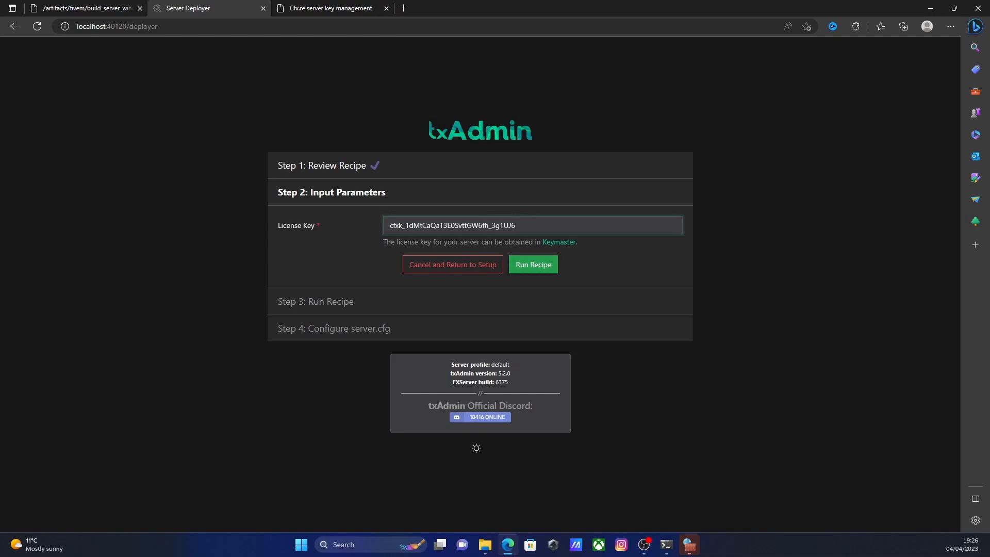
key("Return")
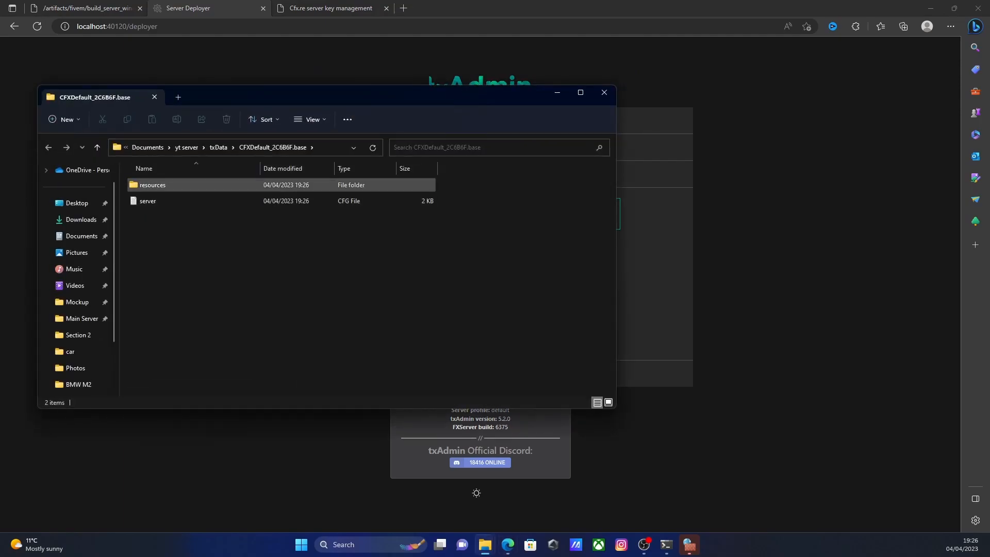
Step: Check the deployed resources folder and continue to the server.cfg configuration
double_click(155, 185)
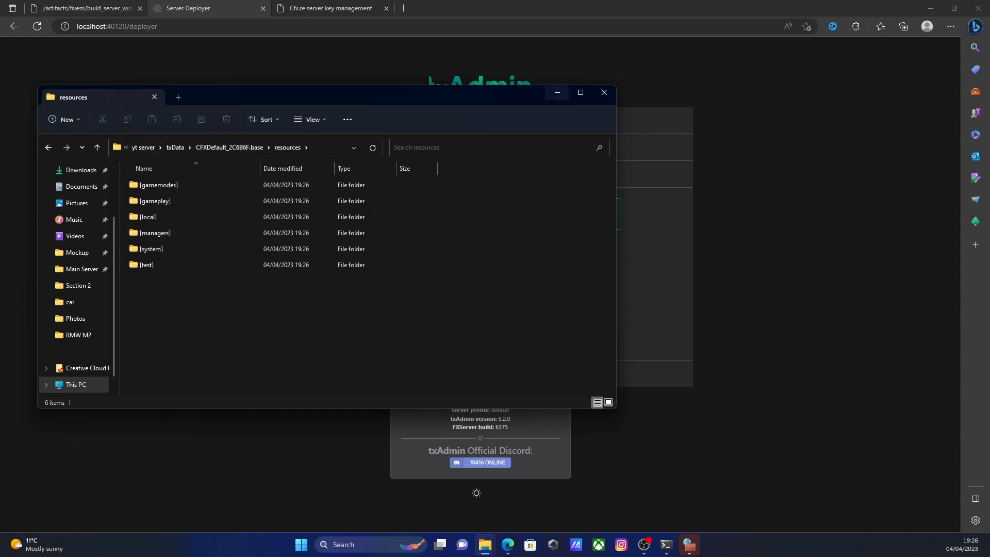
left_click(557, 93)
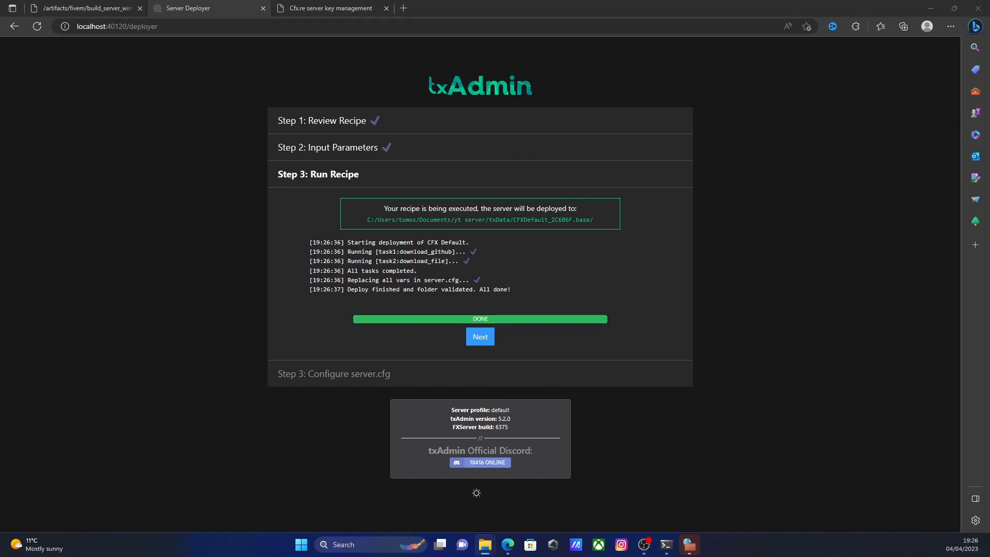
left_click(480, 336)
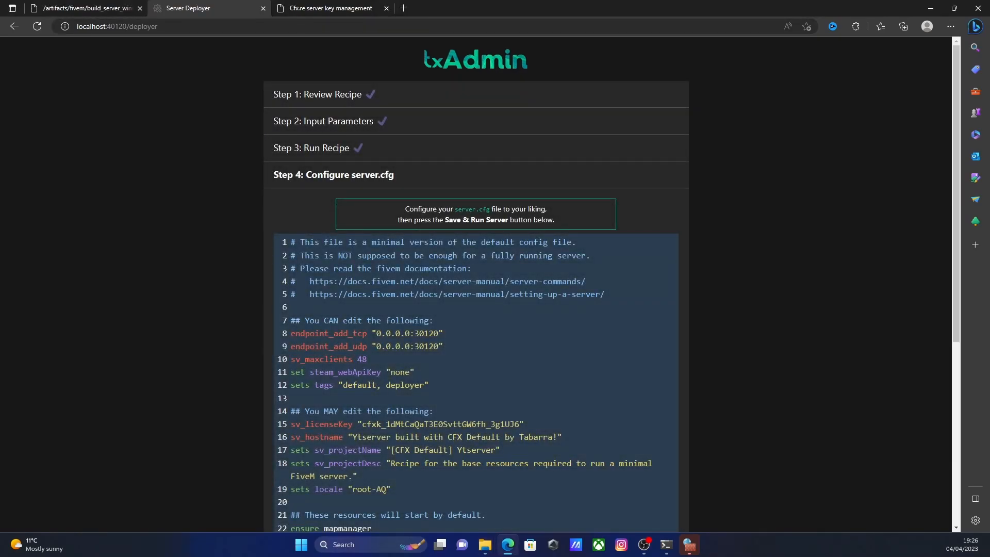
Step: Examine the server.cfg settings and its list of default-start resources alongside the deployed resources folder
scroll(476, 284, "down", 2)
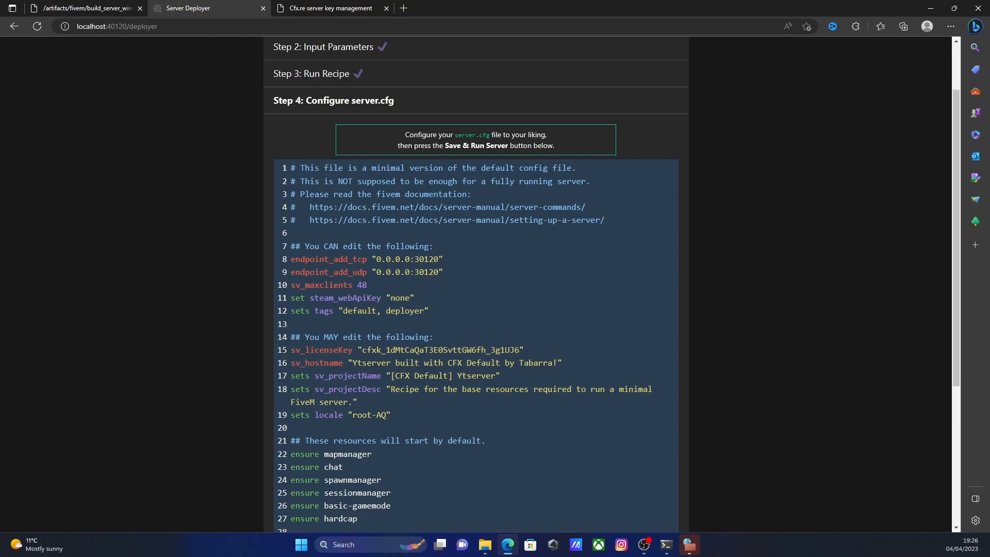
scroll(476, 284, "down", 4)
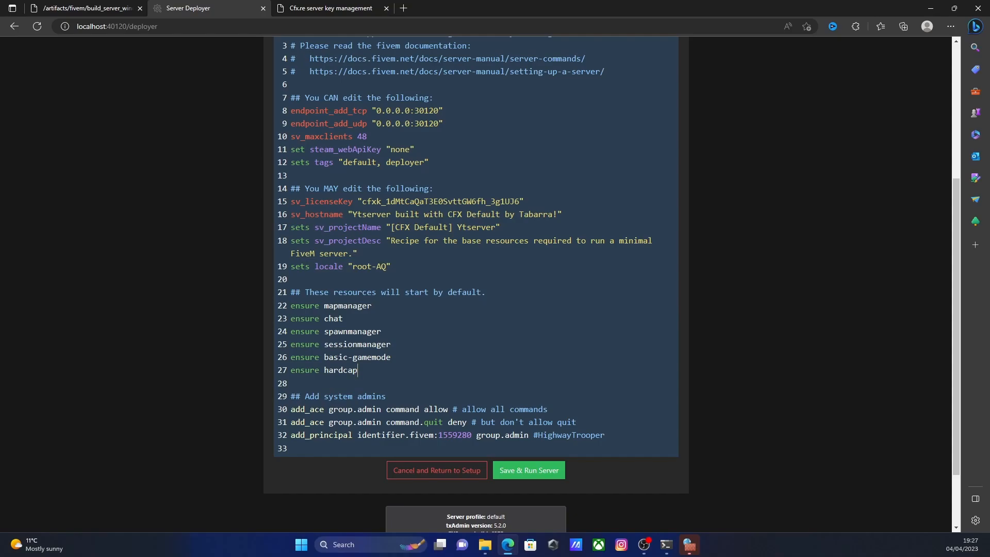
left_click_drag(292, 306, 358, 370)
left_click(358, 371)
mouse_move(485, 544)
left_click(542, 479)
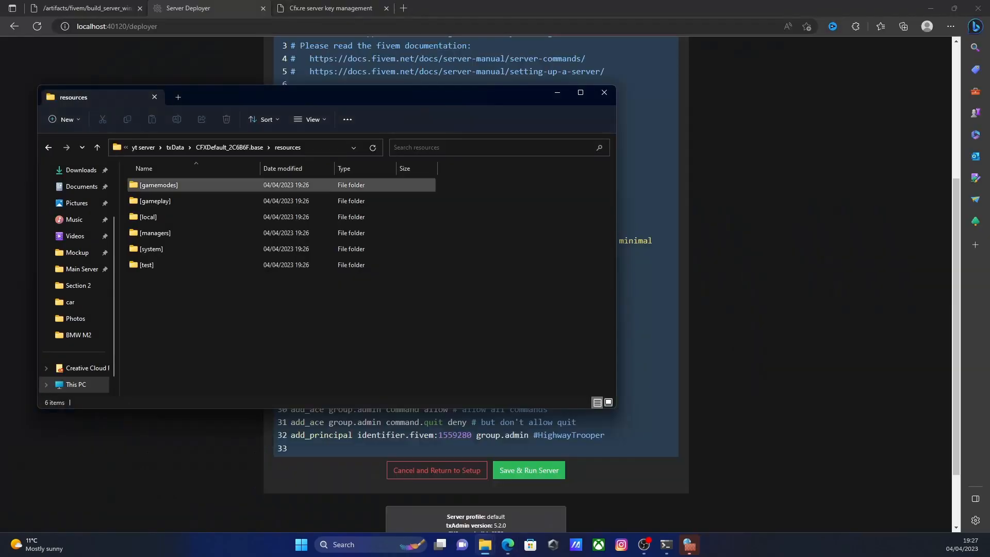
left_click_drag(292, 97, 755, 116)
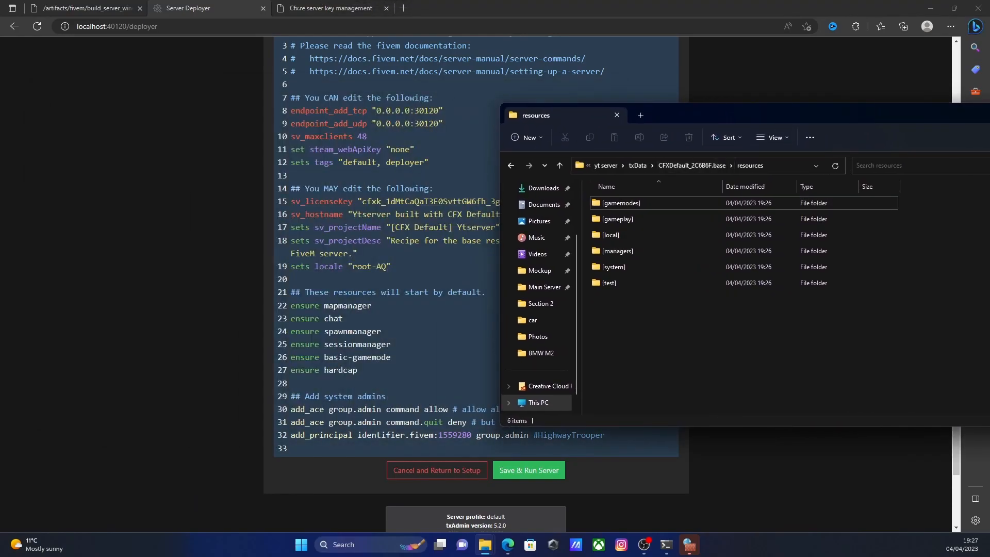
left_click_drag(595, 115, 313, 140)
left_click(738, 135)
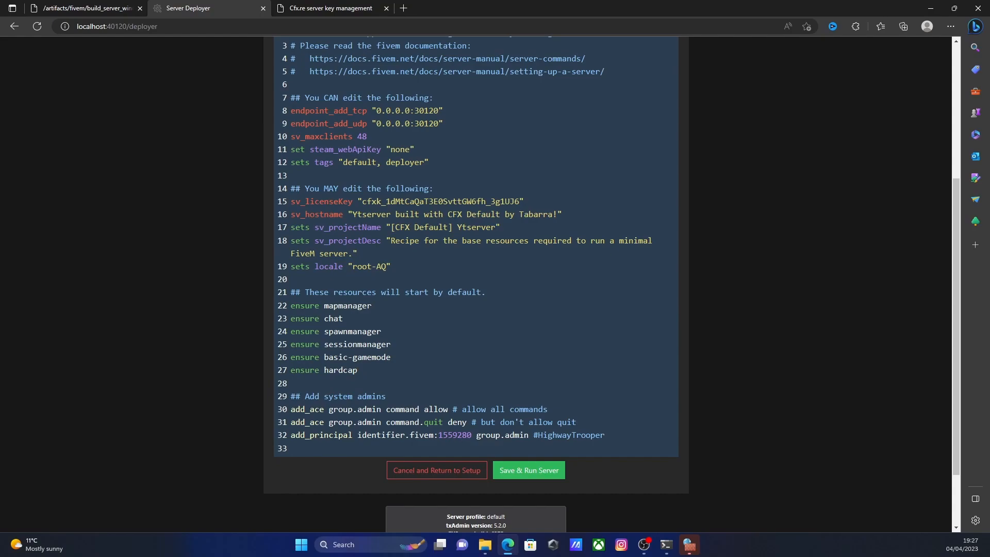
Step: Save the server.cfg without edits and run the server
scroll(475, 258, "down", 2)
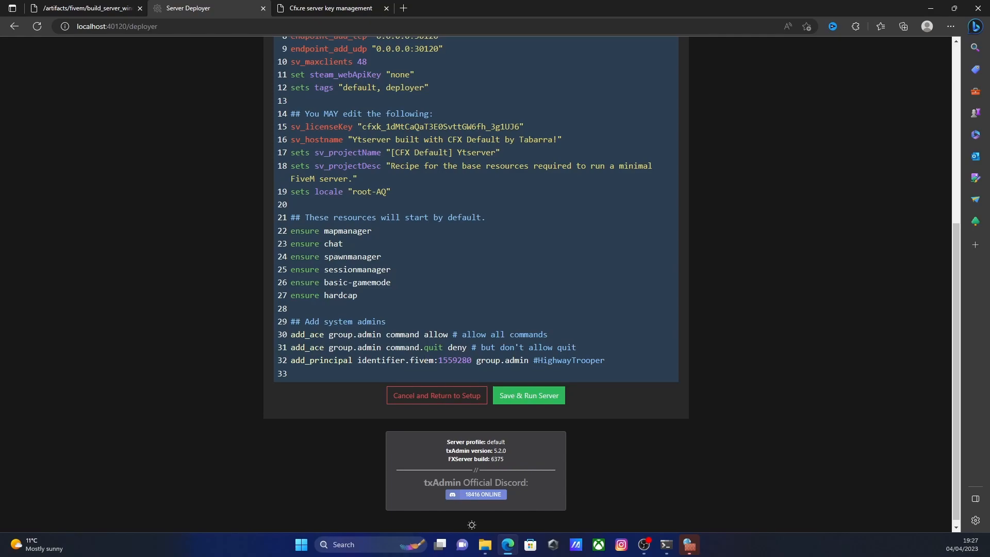
left_click(529, 396)
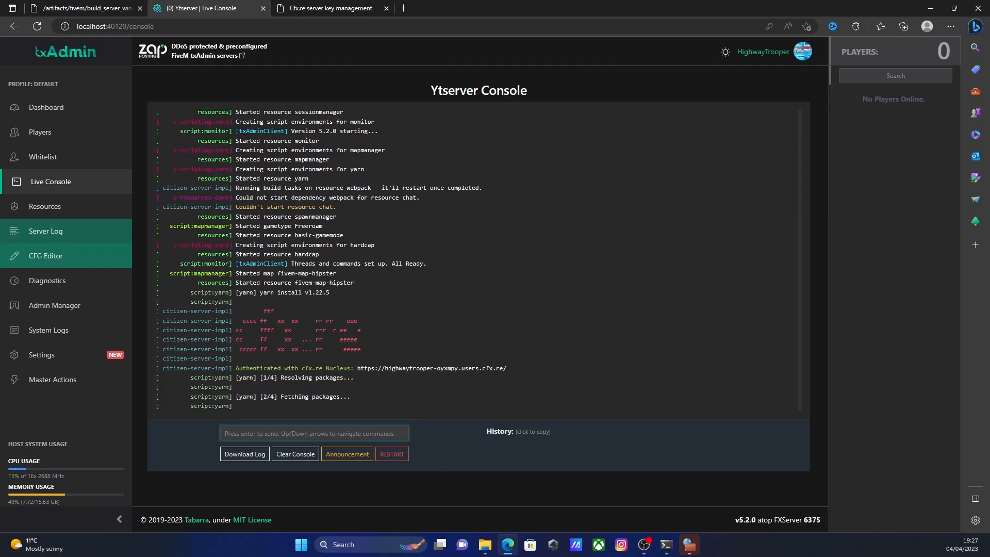
Step: Look over the server config file and the dashboard, including the announcement dialog, without sending a message
left_click(47, 255)
scroll(479, 293, "down", 2)
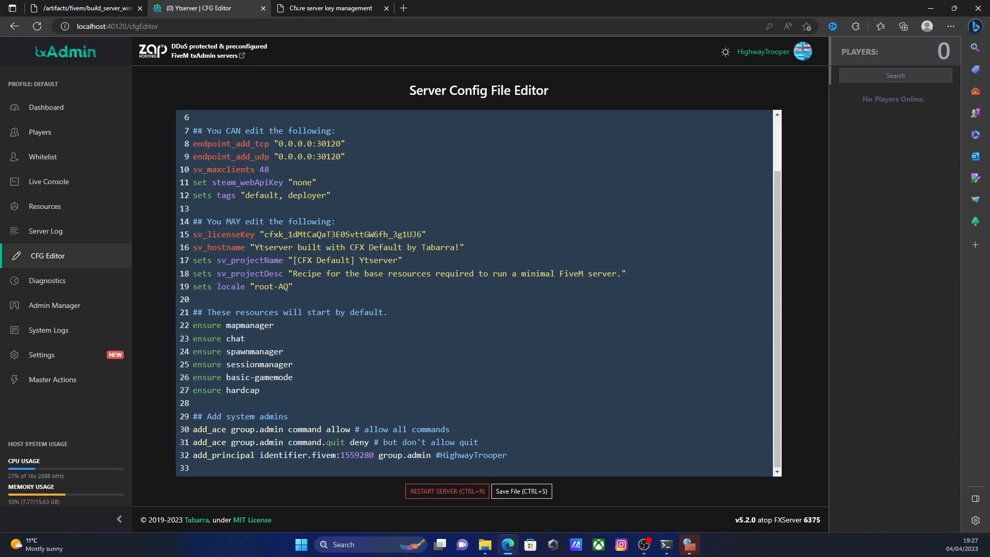
left_click(47, 107)
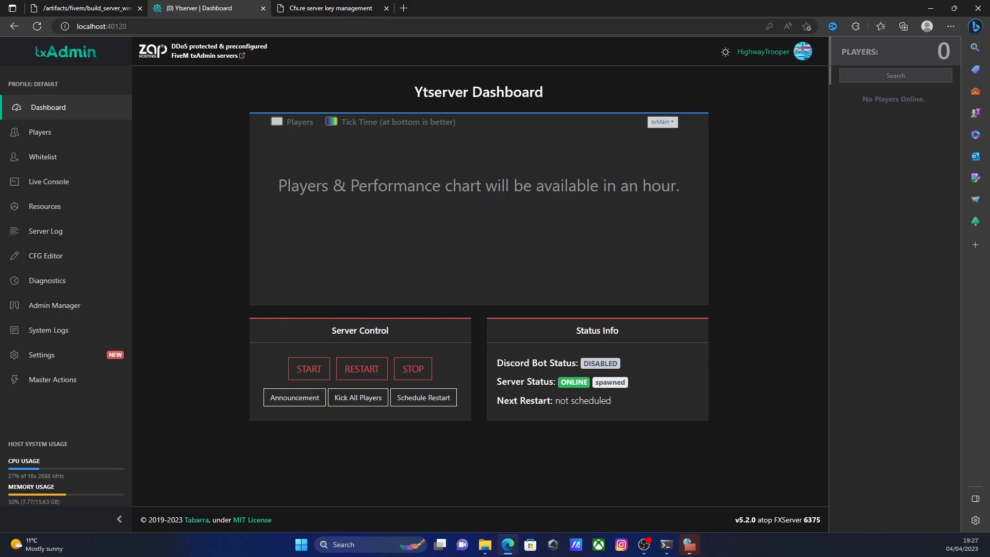
left_click(294, 397)
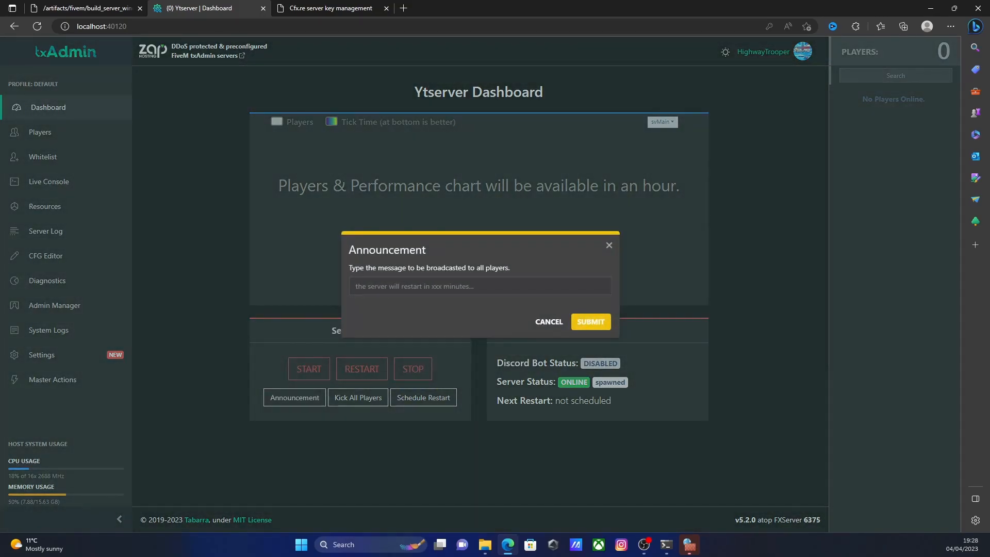
left_click(549, 322)
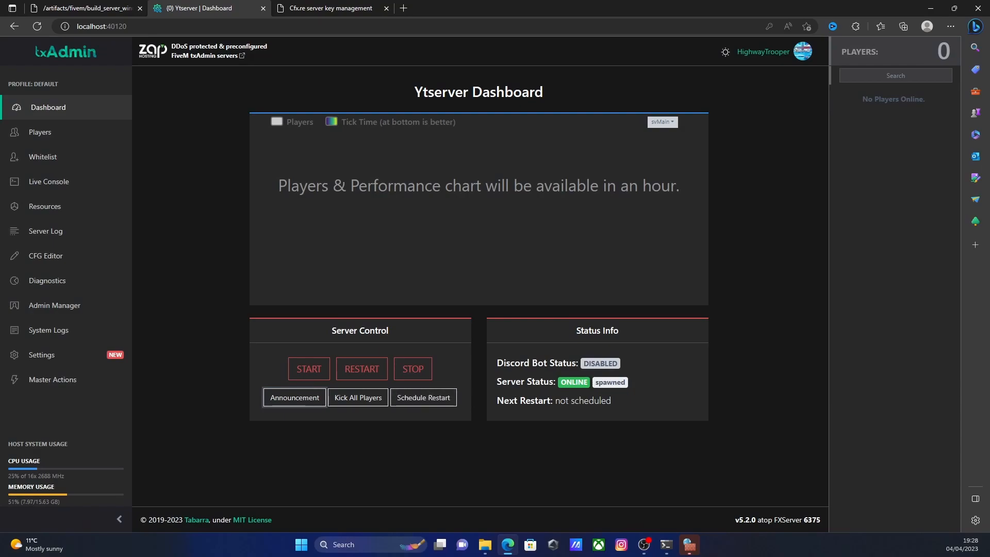
Step: View the subfolders of the deployed resources folder and close its window
left_click(485, 544)
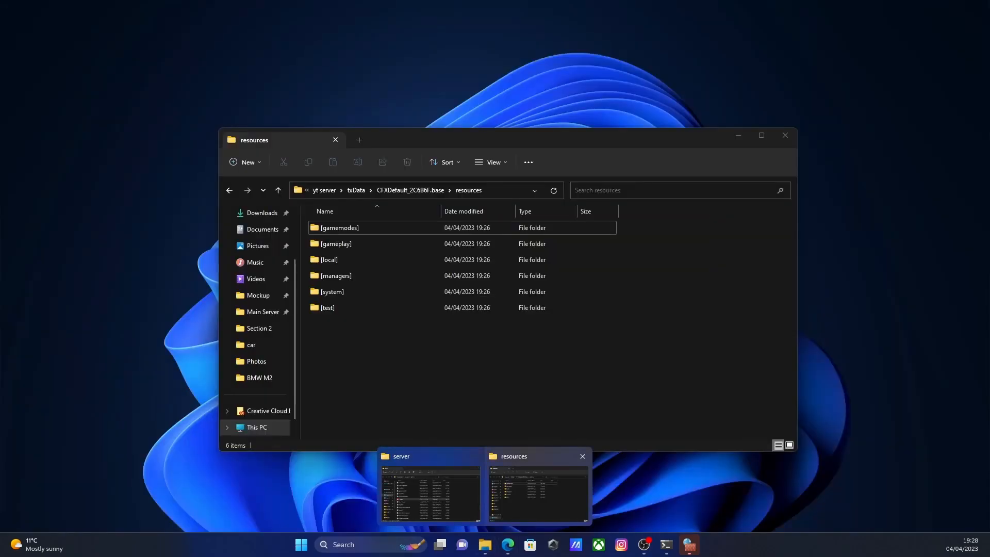
left_click(541, 490)
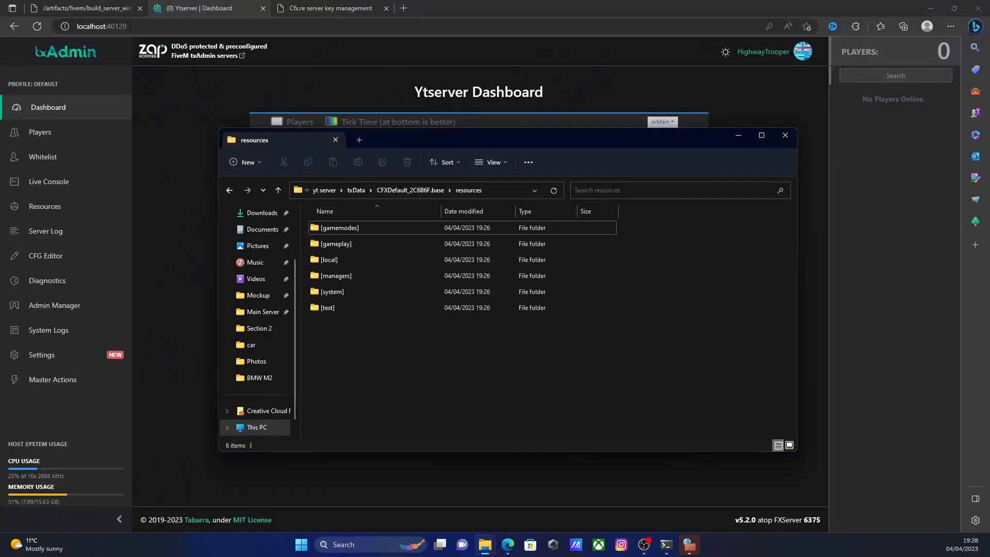
left_click_drag(490, 361, 369, 227)
left_click(444, 356)
left_click(785, 136)
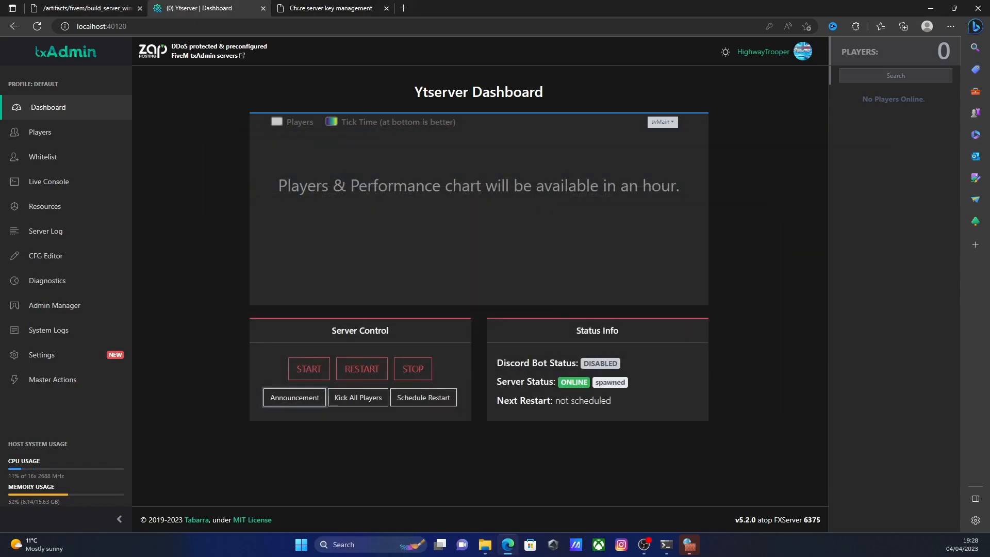
Step: Search Windows for "fivem" and launch the FiveM client
key("super+s")
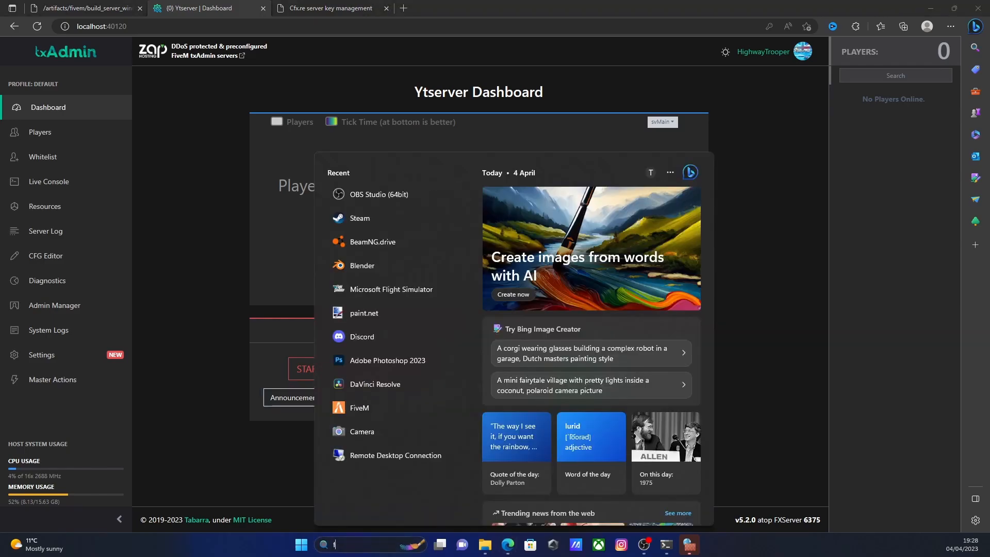
type("fivem")
key("Return")
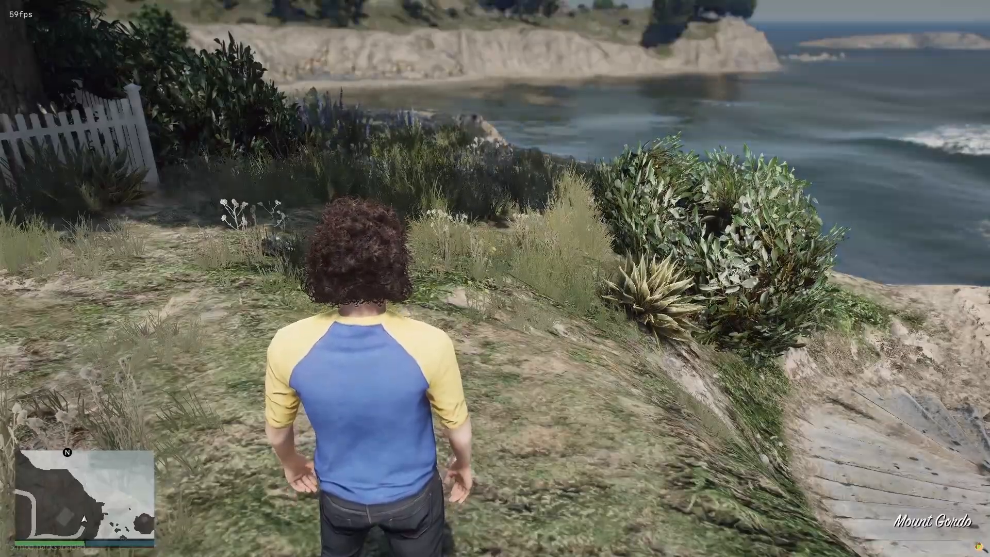
Step: Walk and run the character around the Mount Gordo spawn area and look over the in-game map
key("w")
key("w")
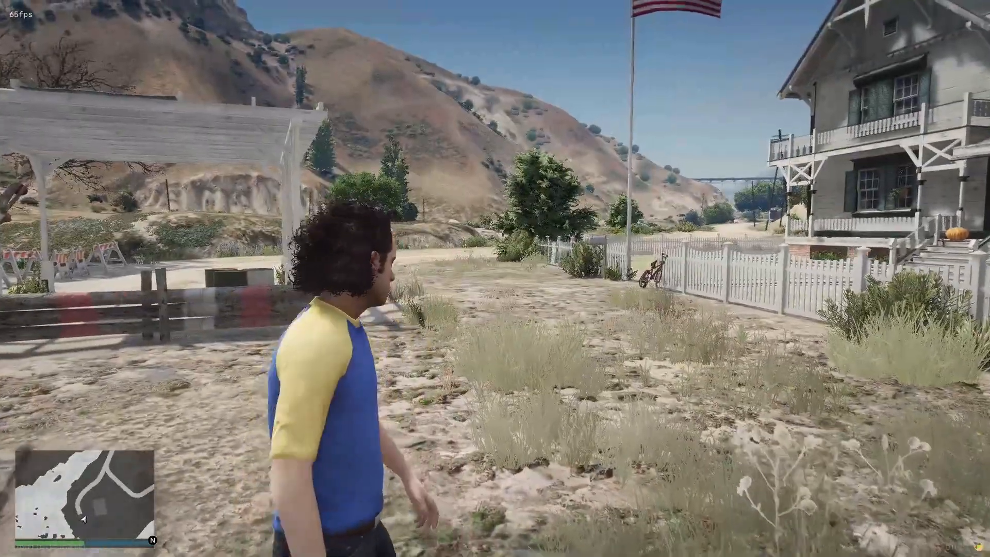
key("shift+w")
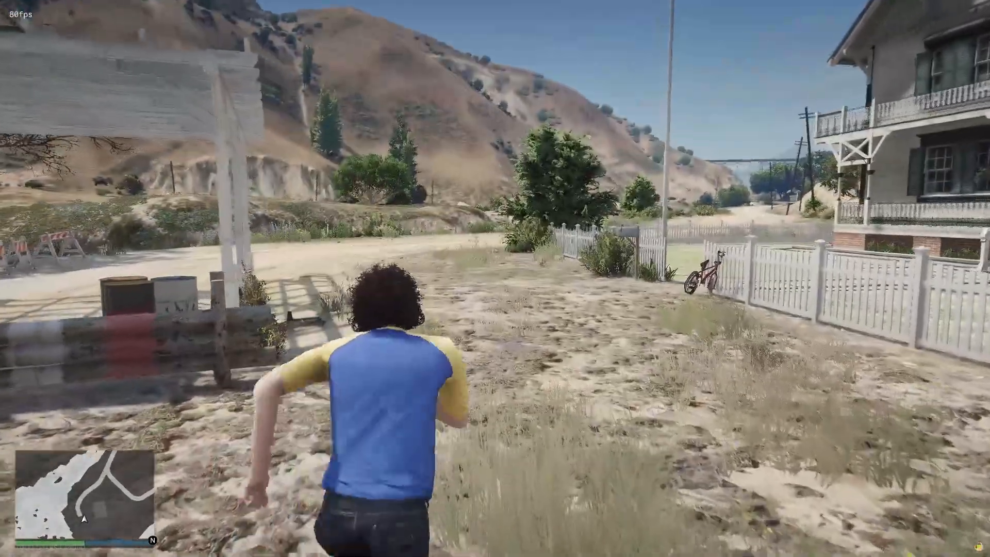
key("Escape")
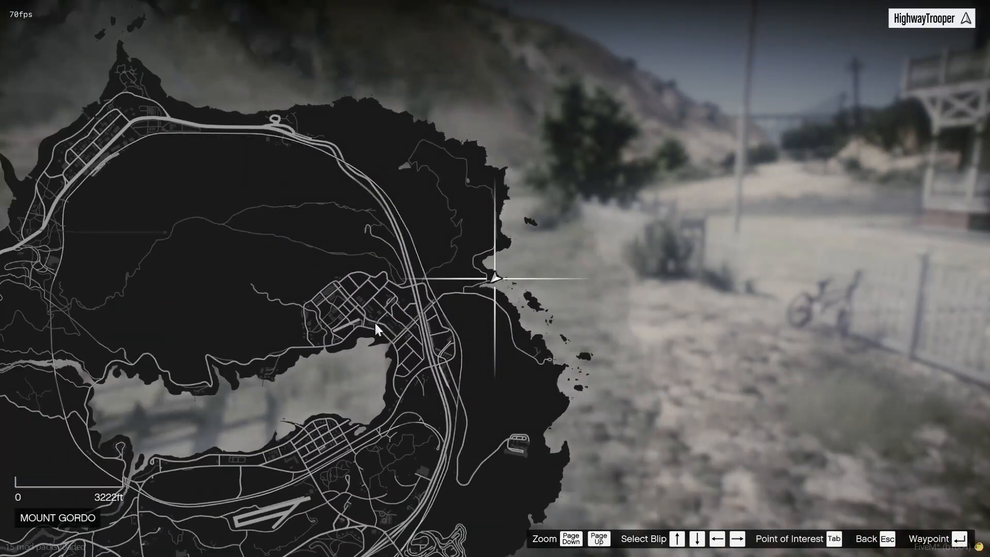
left_click_drag(375, 331, 703, 71)
key("Escape")
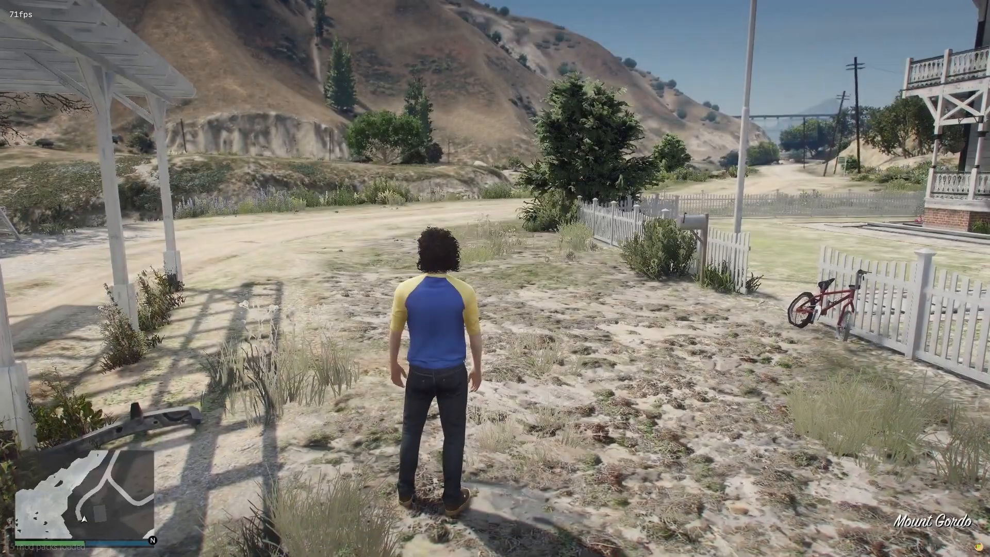
key("w")
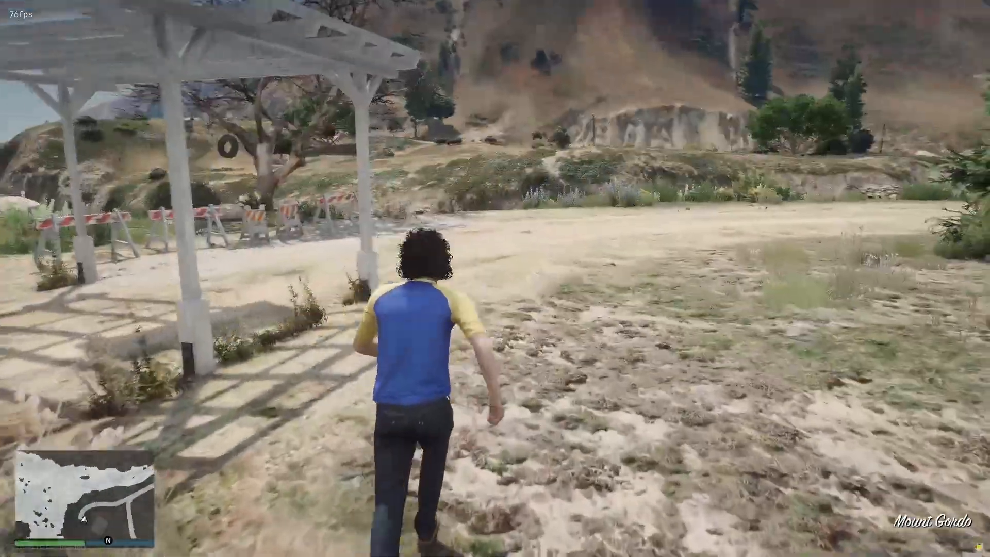
key("shift")
key("d")
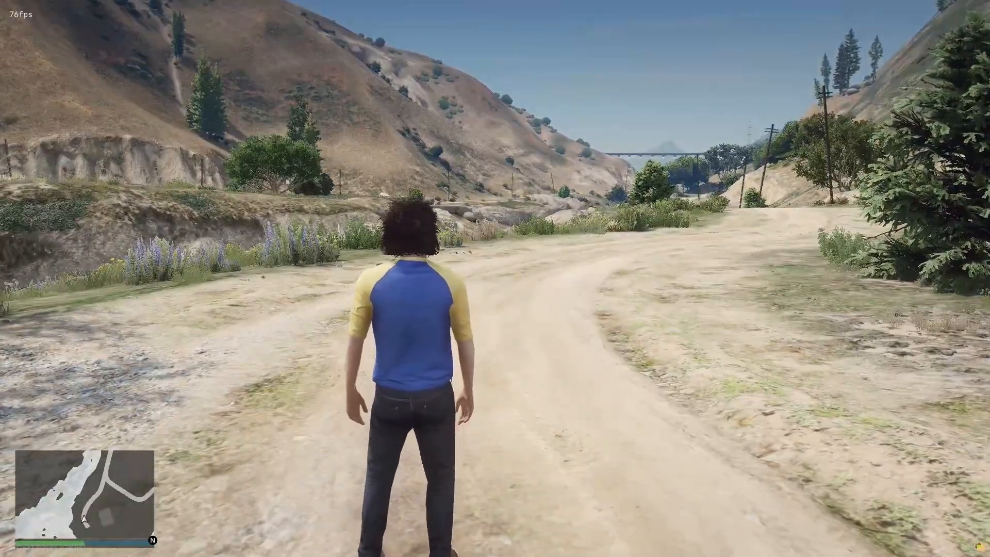
key("w")
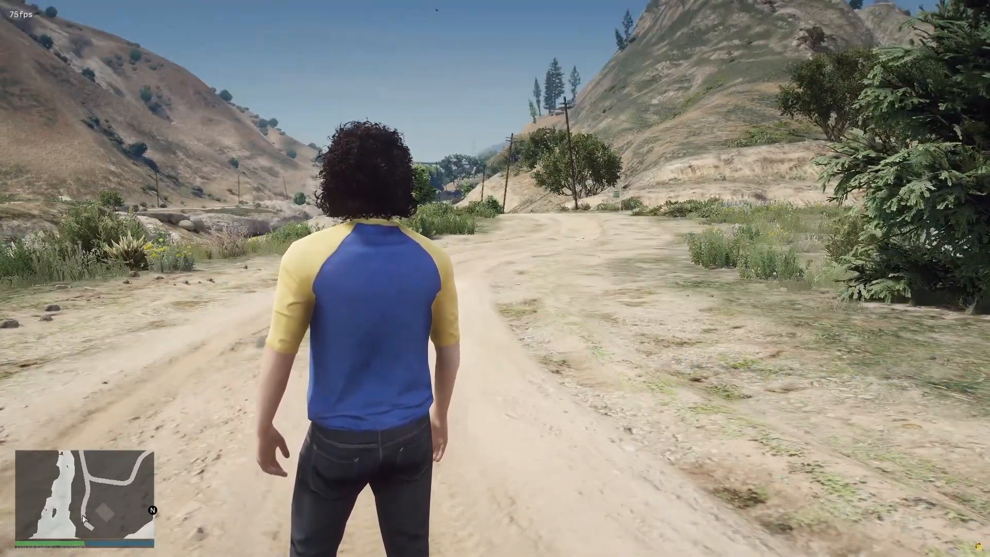
Step: Run the /tx command in the in-game chat and return to the game view
type("/t")
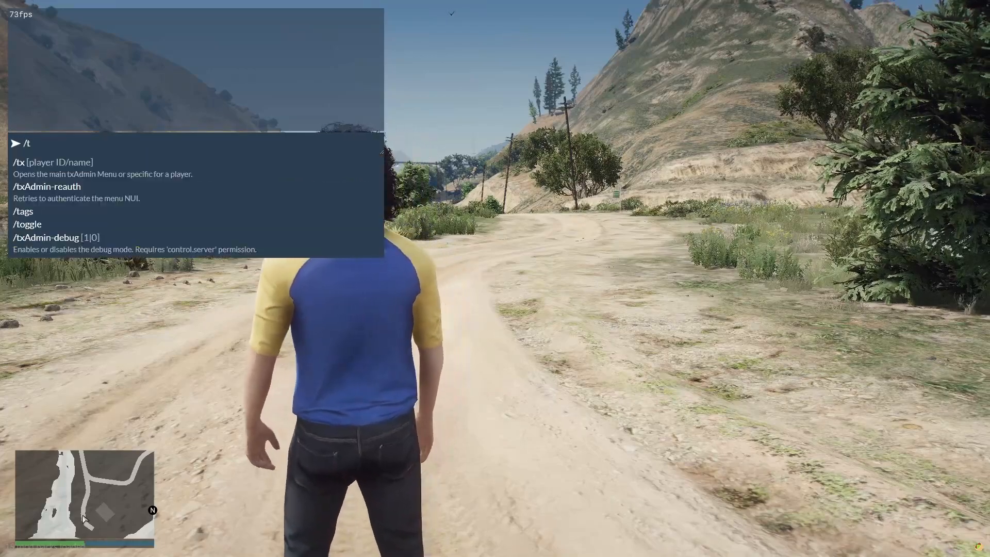
type("x")
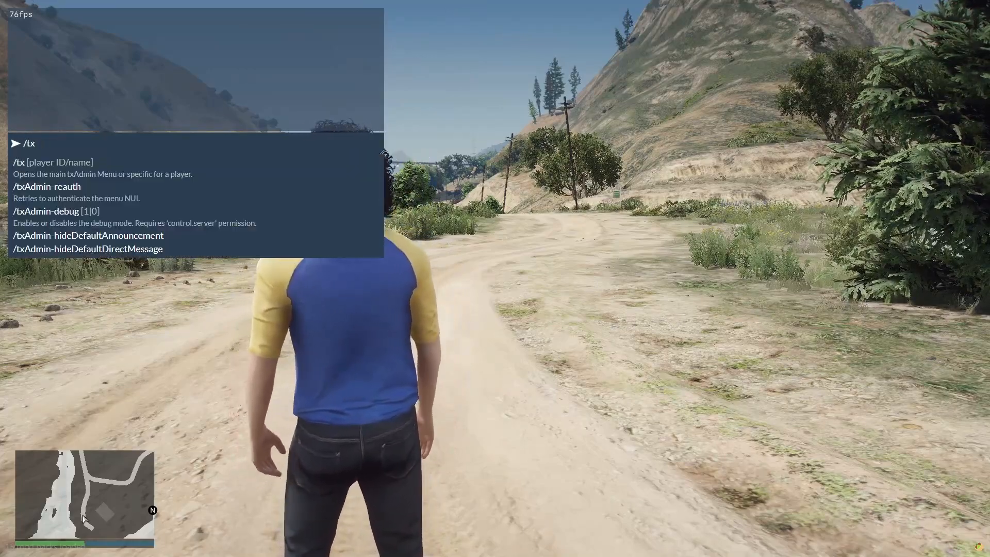
key("BackSpace")
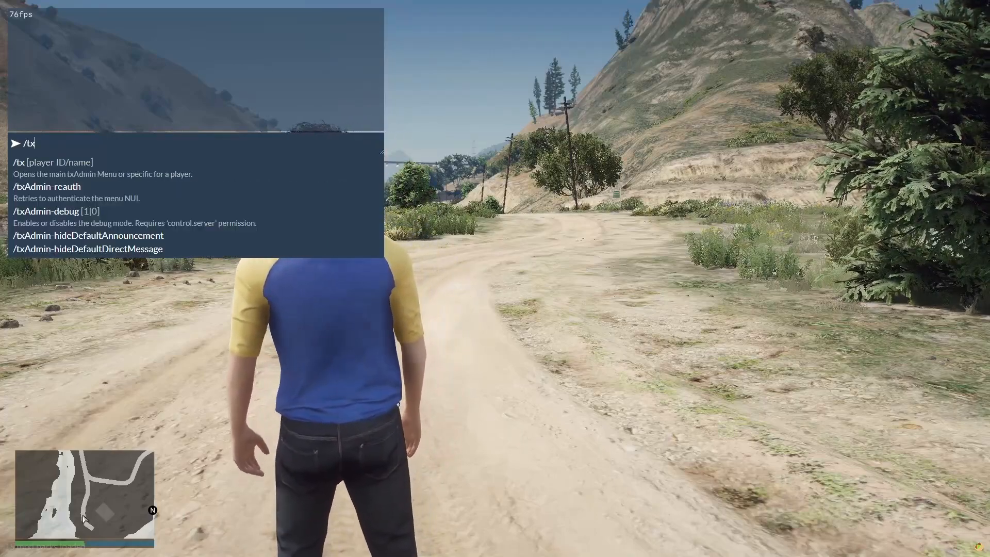
key("Return")
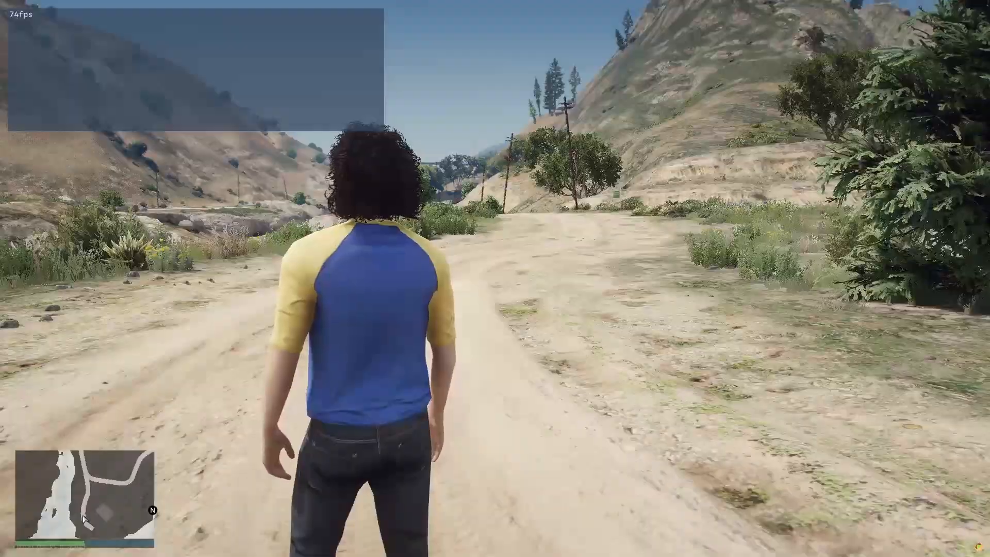
key("Escape")
key("Escape")
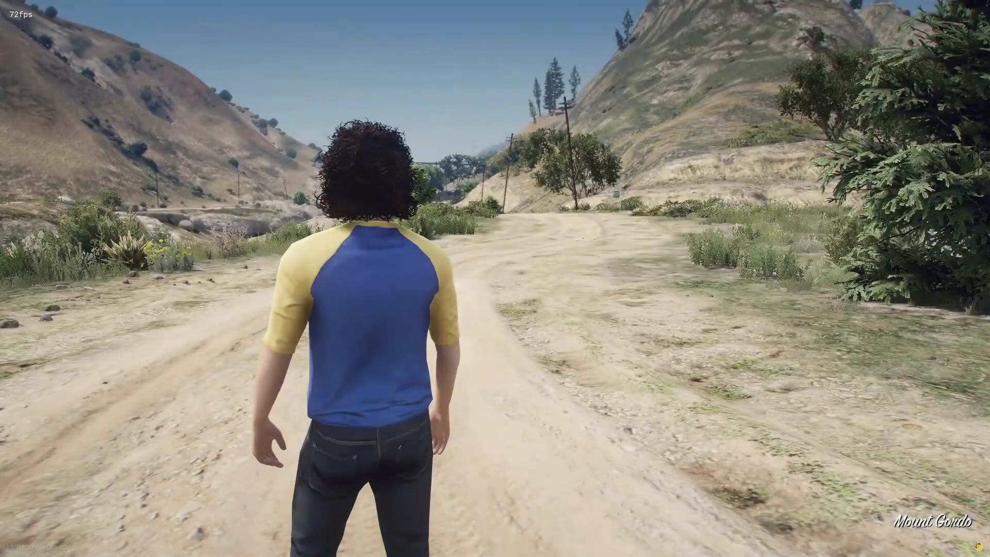